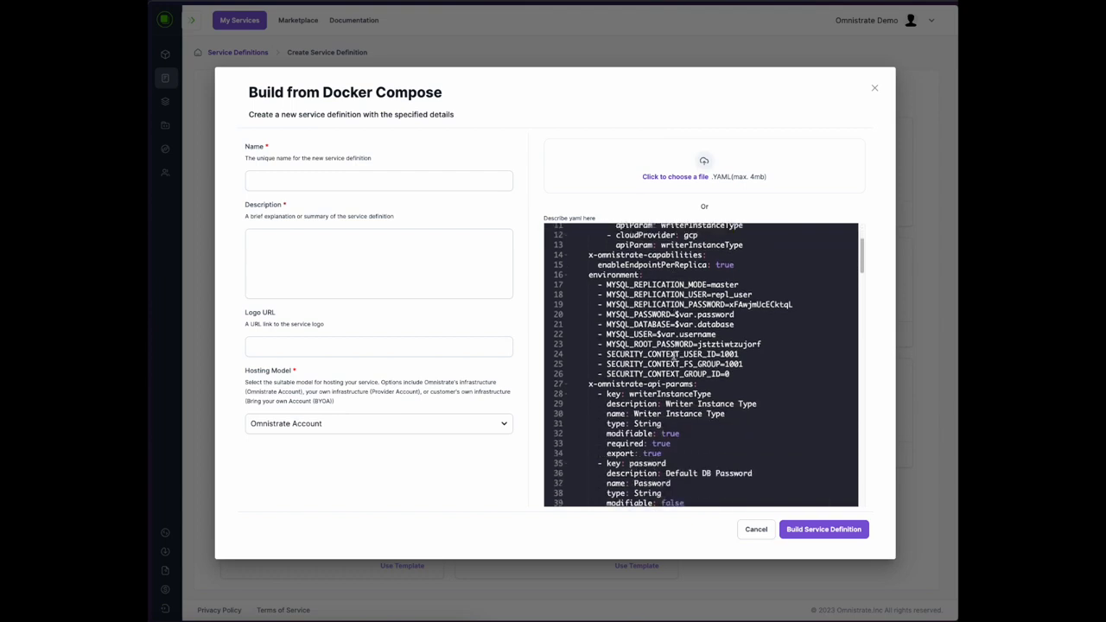
{"action": "scroll", "coordinate": [674, 354], "scroll_direction": "down", "scroll_amount": 5}
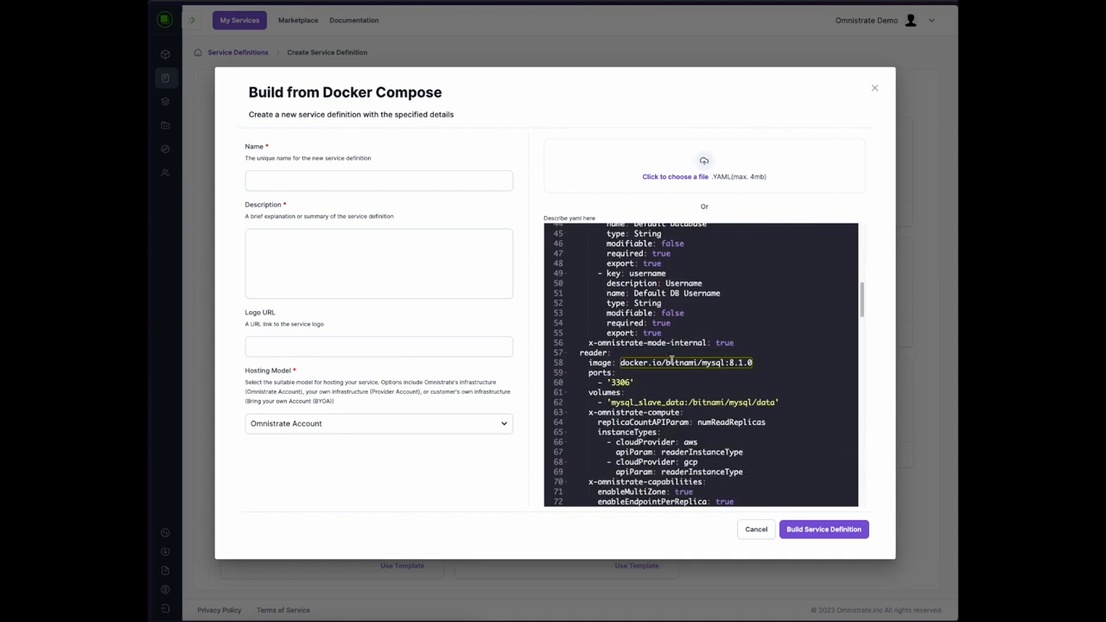
Review the compose spec's pmm compute block: t3.medium instance type, maxReplicas autoscaling and httpReverseProxy
{"action": "scroll", "coordinate": [672, 360], "scroll_direction": "down", "scroll_amount": 12}
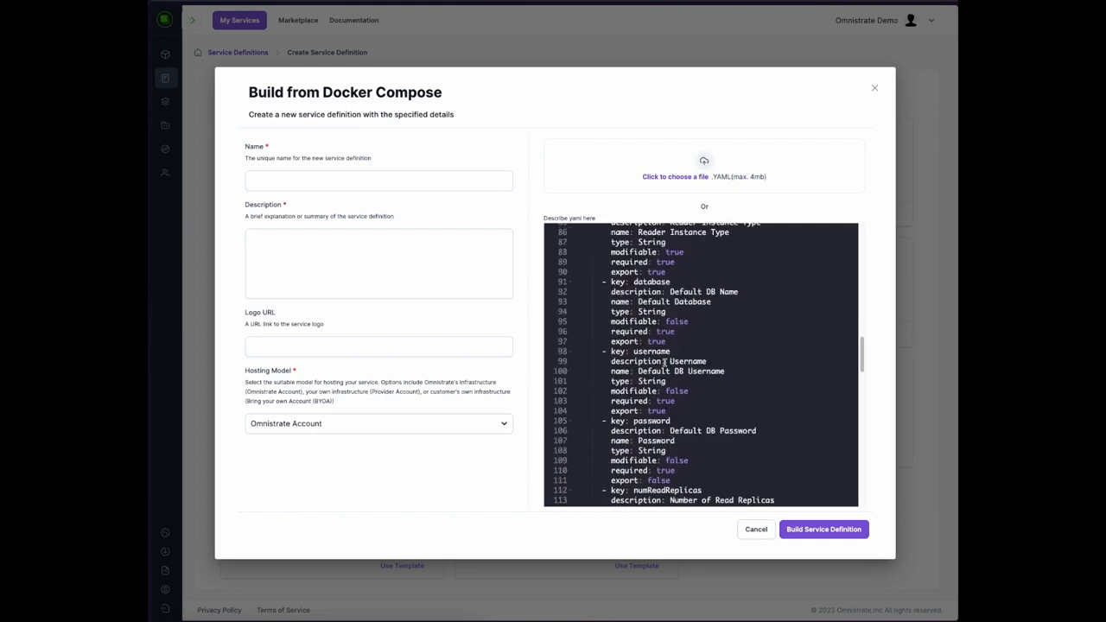
{"action": "scroll", "coordinate": [665, 359], "scroll_direction": "down", "scroll_amount": 2}
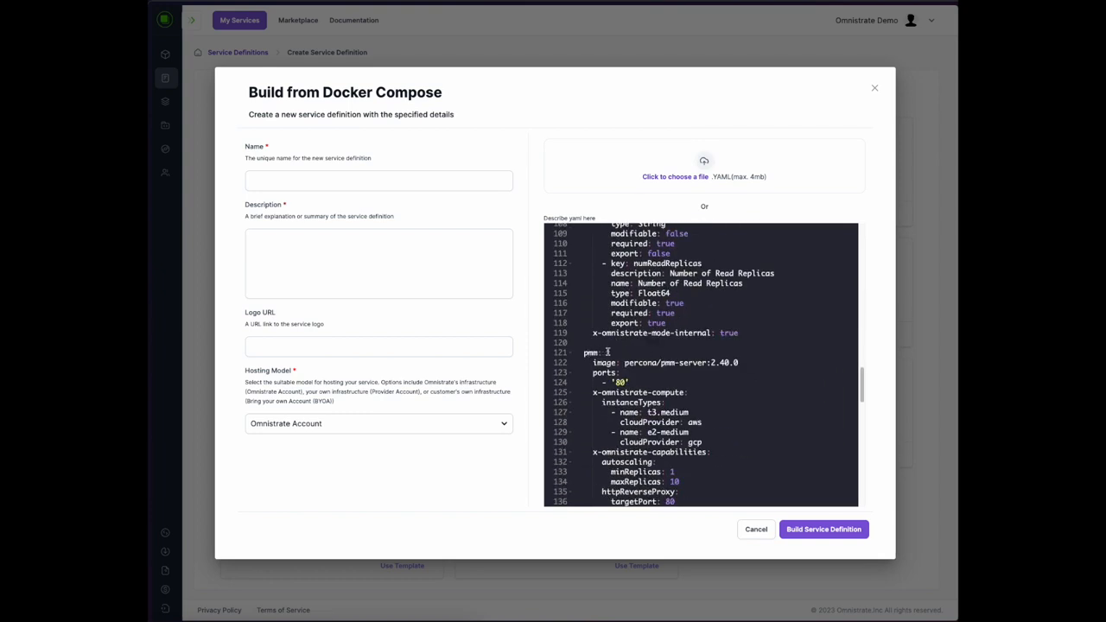
{"action": "scroll", "coordinate": [650, 362], "scroll_direction": "down", "scroll_amount": 1}
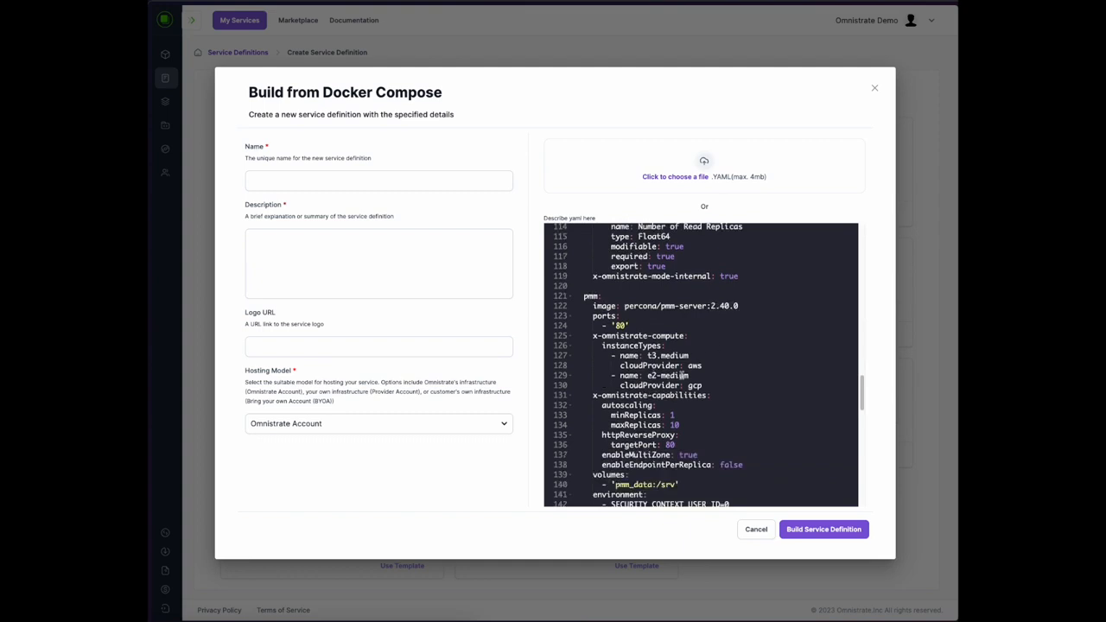
{"action": "scroll", "coordinate": [682, 373], "scroll_direction": "down", "scroll_amount": 1}
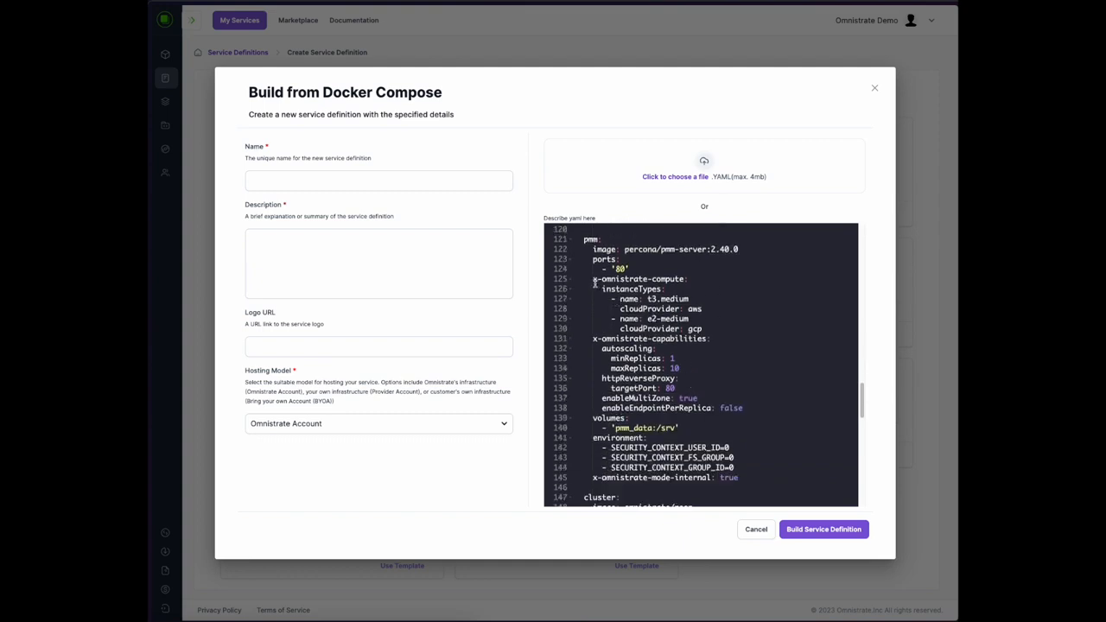
{"action": "left_click_drag", "start_coordinate": [591, 278], "coordinate": [693, 282]}
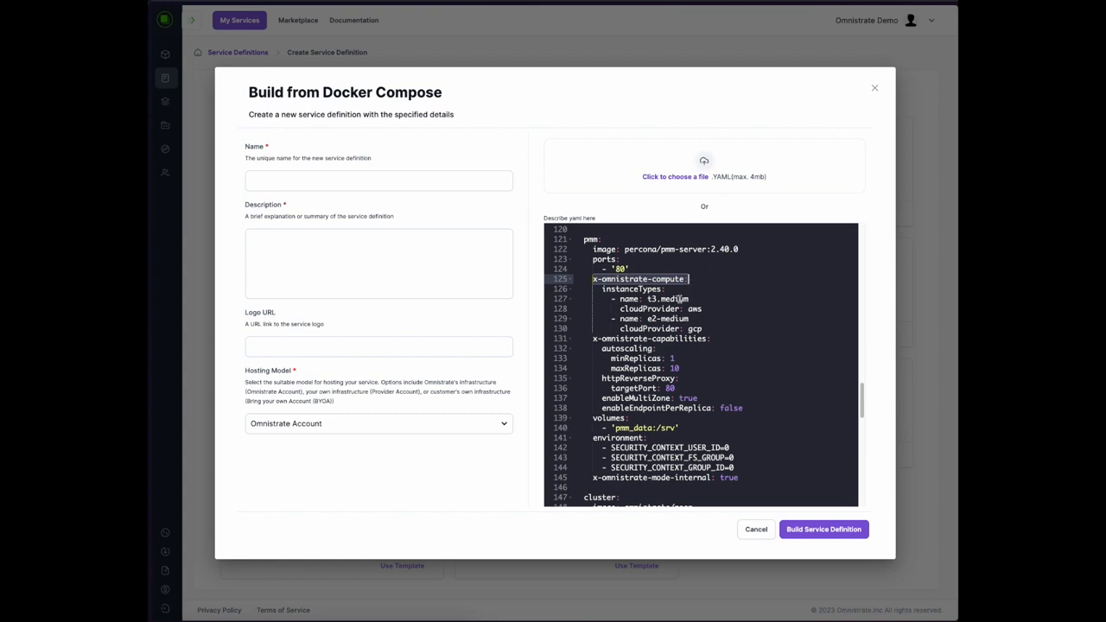
{"action": "left_click_drag", "start_coordinate": [693, 298], "coordinate": [646, 299]}
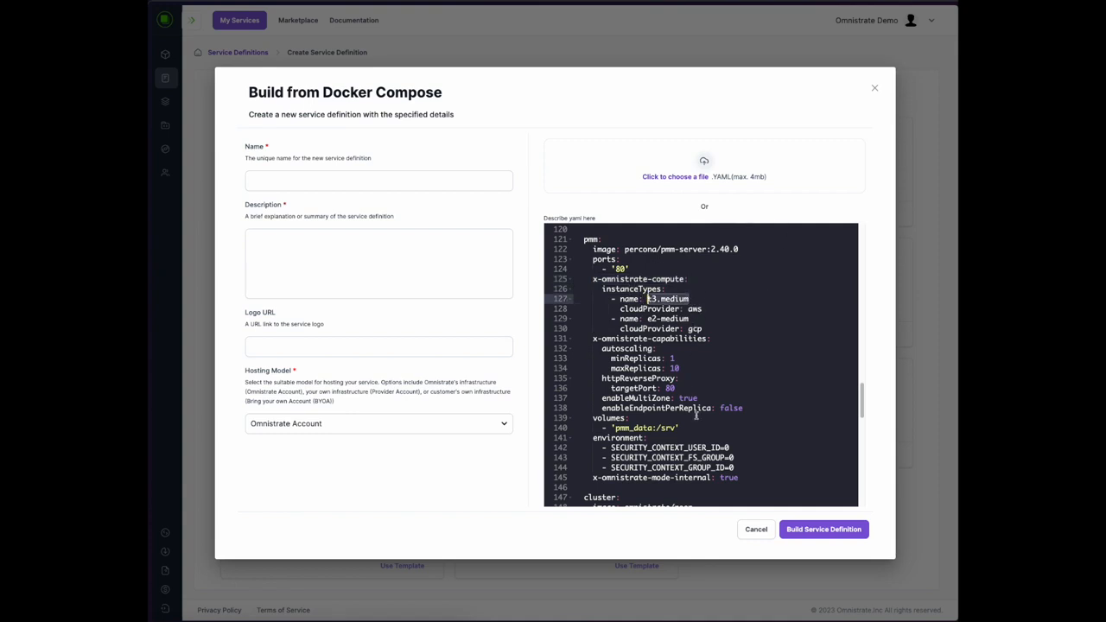
{"action": "scroll", "coordinate": [695, 403], "scroll_direction": "down", "scroll_amount": 1}
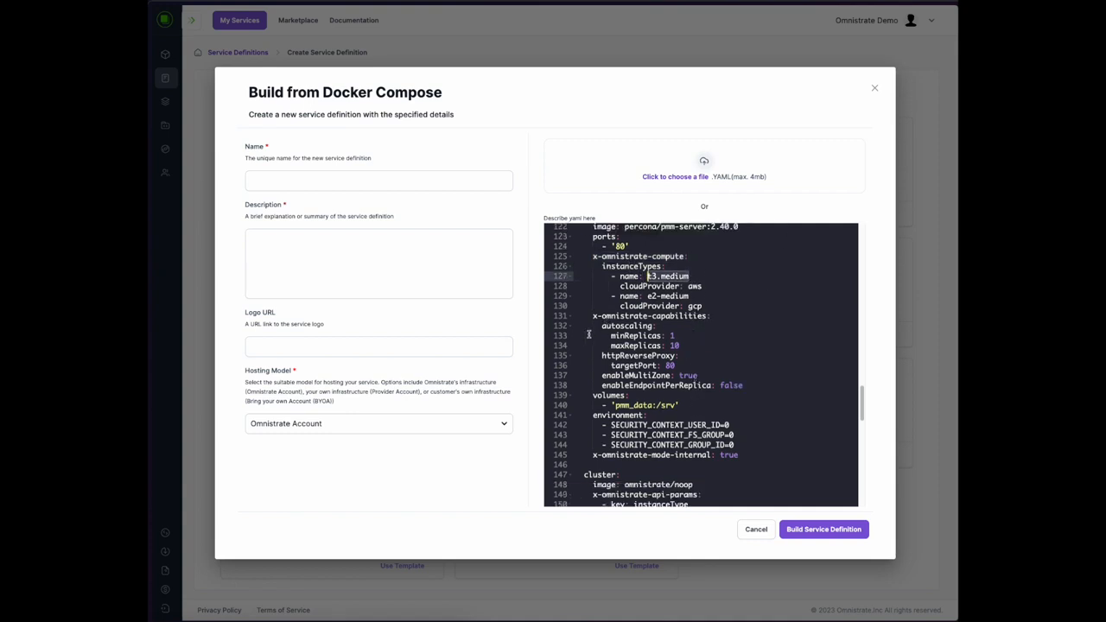
{"action": "left_click", "coordinate": [678, 345]}
{"action": "left_click_drag", "start_coordinate": [679, 346], "coordinate": [567, 337]}
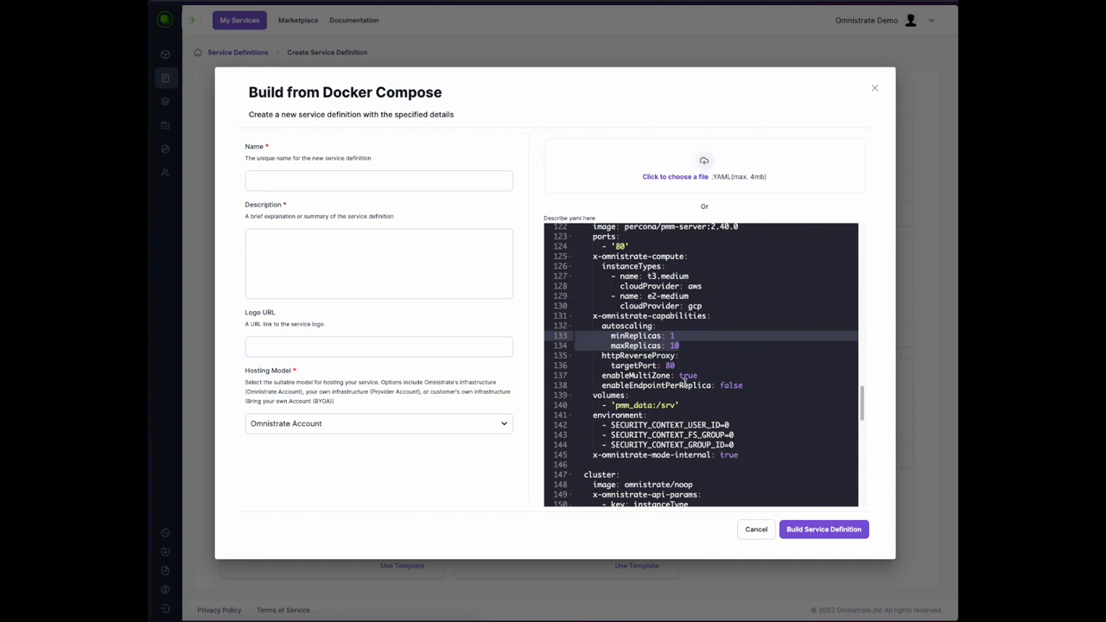
{"action": "left_click", "coordinate": [602, 355]}
{"action": "left_click_drag", "start_coordinate": [602, 355], "coordinate": [706, 370]}
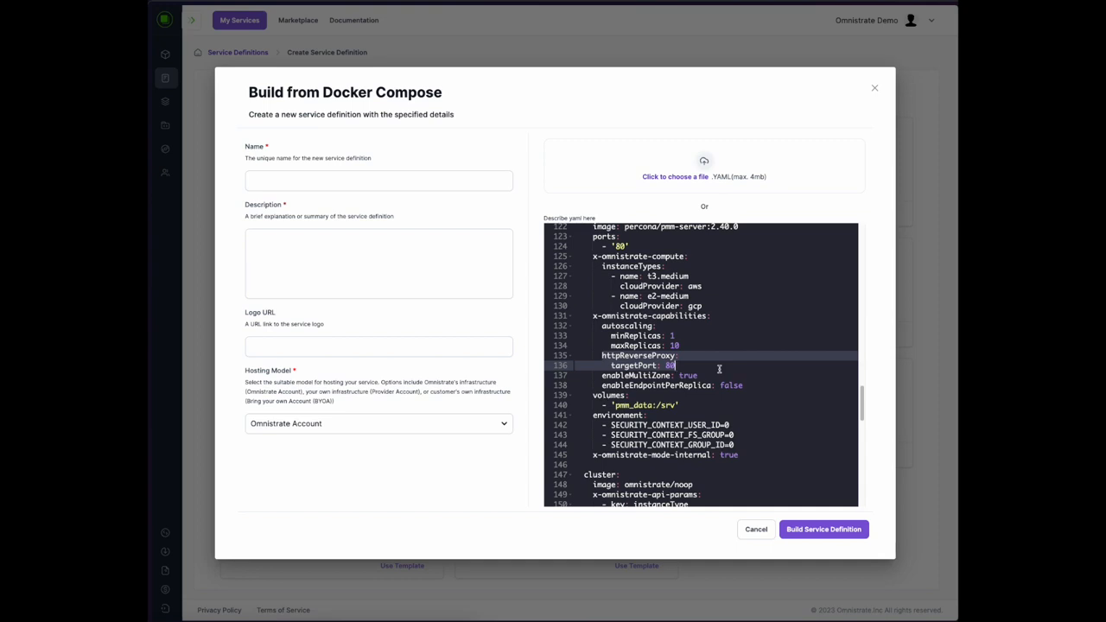
Name the service definition 'MySQL SaaS' and give it the description 'MySQL SaaS'
{"action": "left_click", "coordinate": [284, 177]}
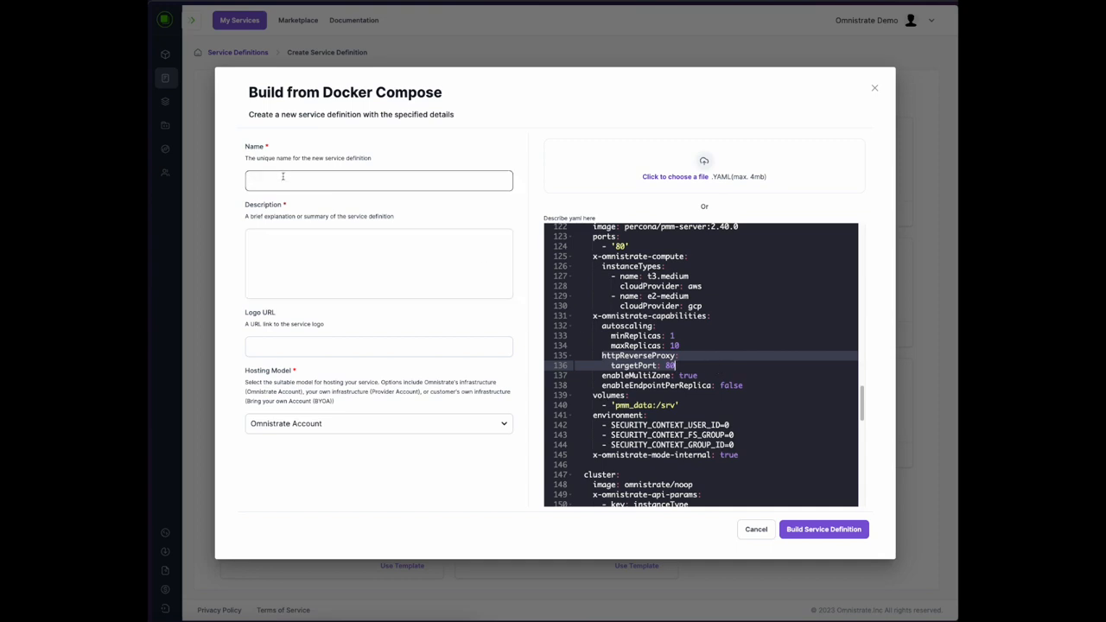
{"action": "type", "text": "MySQL"}
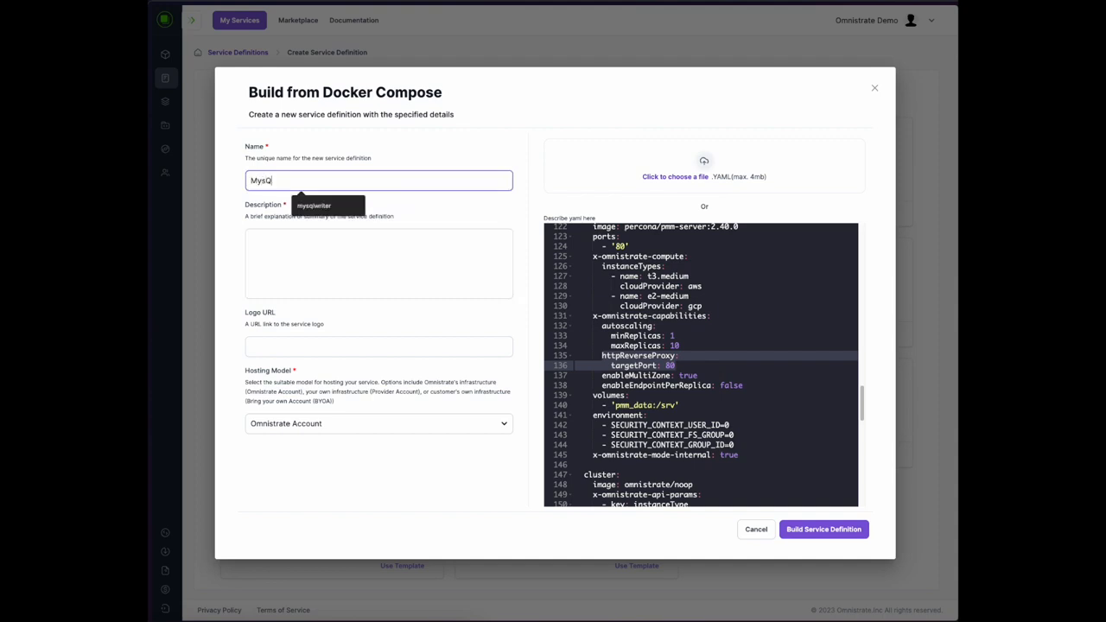
{"action": "key", "text": "BackSpace"}
{"action": "key", "text": "BackSpace"}
{"action": "key", "text": "BackSpace"}
{"action": "type", "text": "SQL SaaS"}
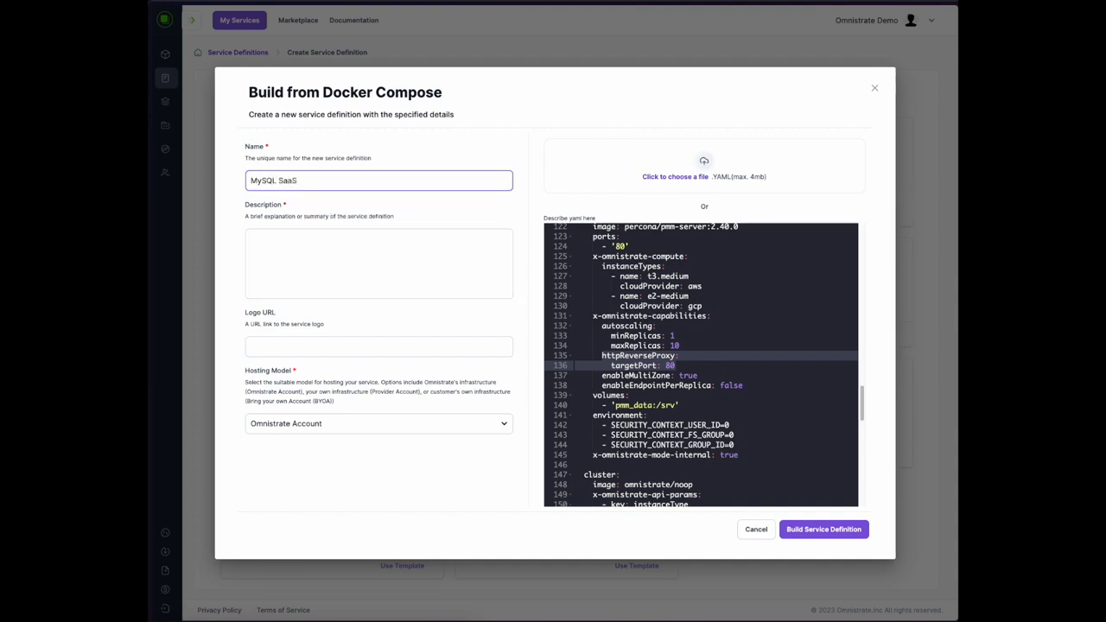
{"action": "key", "text": "Tab"}
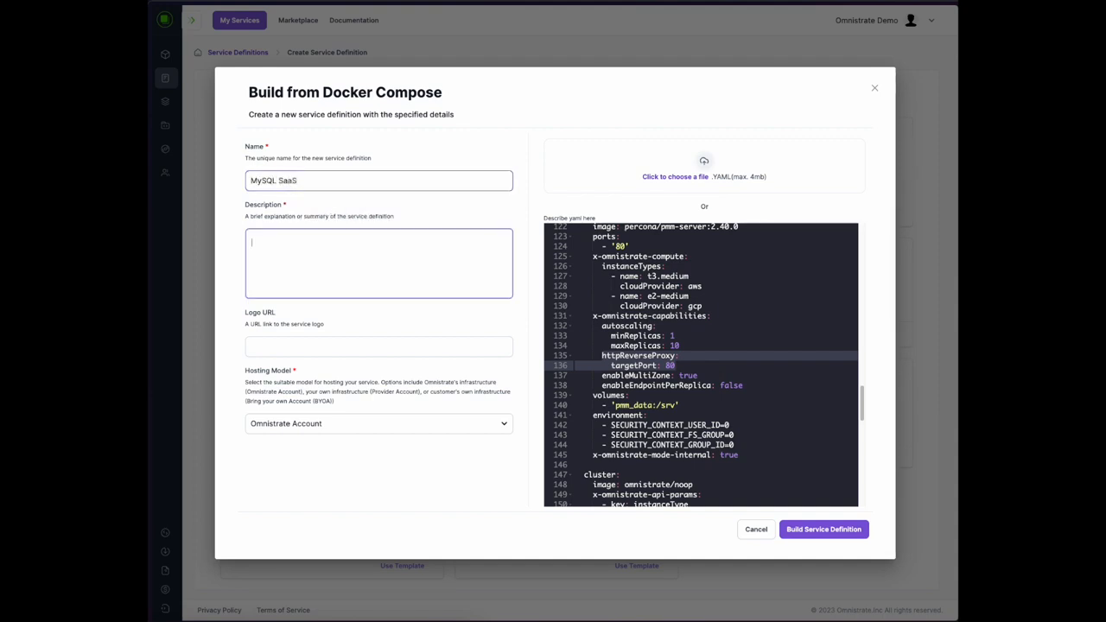
{"action": "type", "text": "MySQL SaaS"}
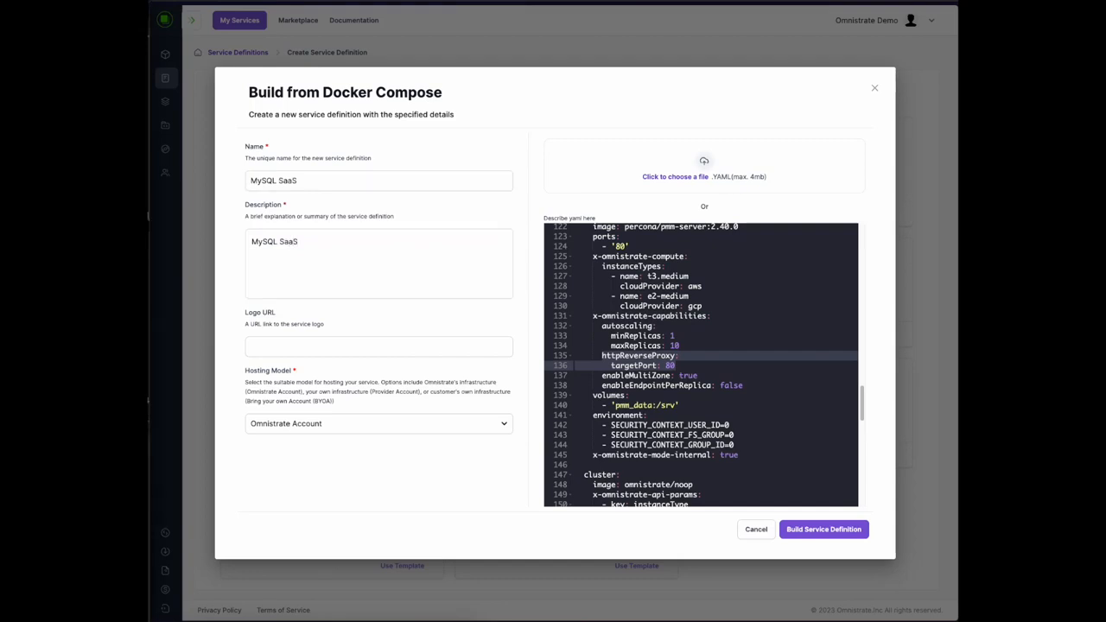
Paste in the logo URL and keep Omnistrate Account as the hosting model
{"action": "left_click", "coordinate": [316, 344]}
{"action": "type", "text": "https://assets.stickpng.com/images/62debc4fff3c6e4b8b5de8d3.png"}
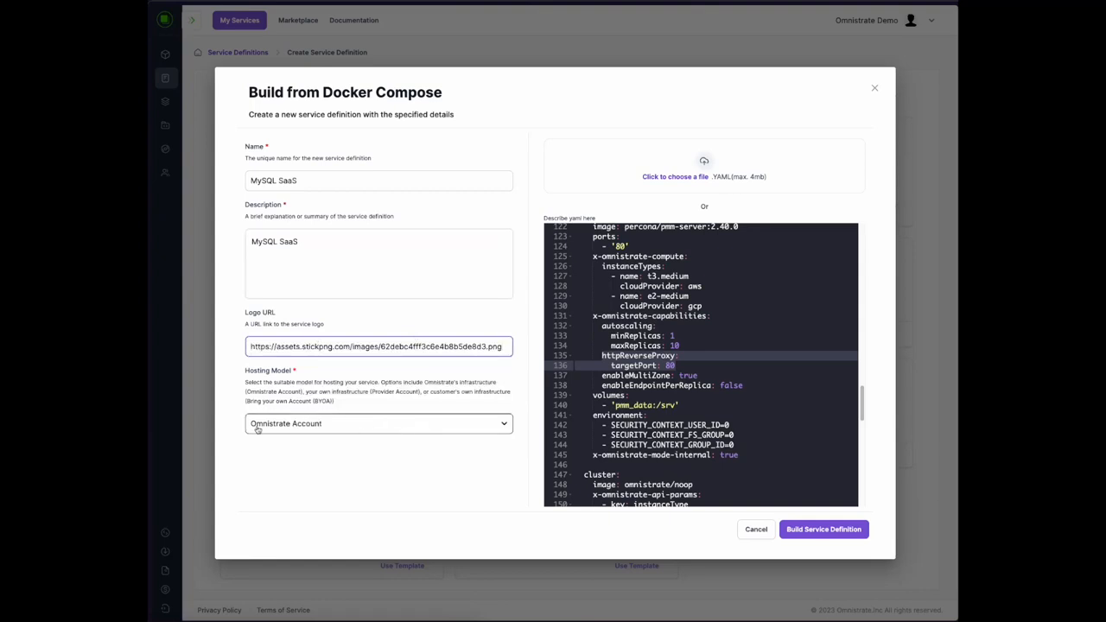
{"action": "left_click", "coordinate": [328, 429]}
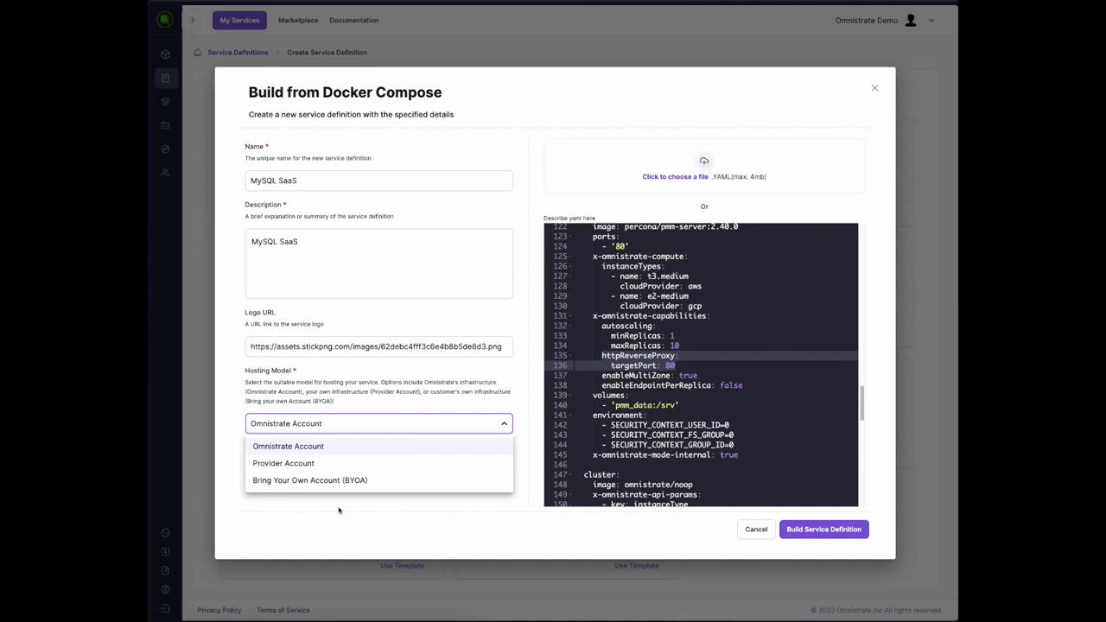
{"action": "left_click", "coordinate": [834, 536]}
Build the service definition and inspect the POST /cluster endpoint in its API Documentation
{"action": "left_click", "coordinate": [833, 533]}
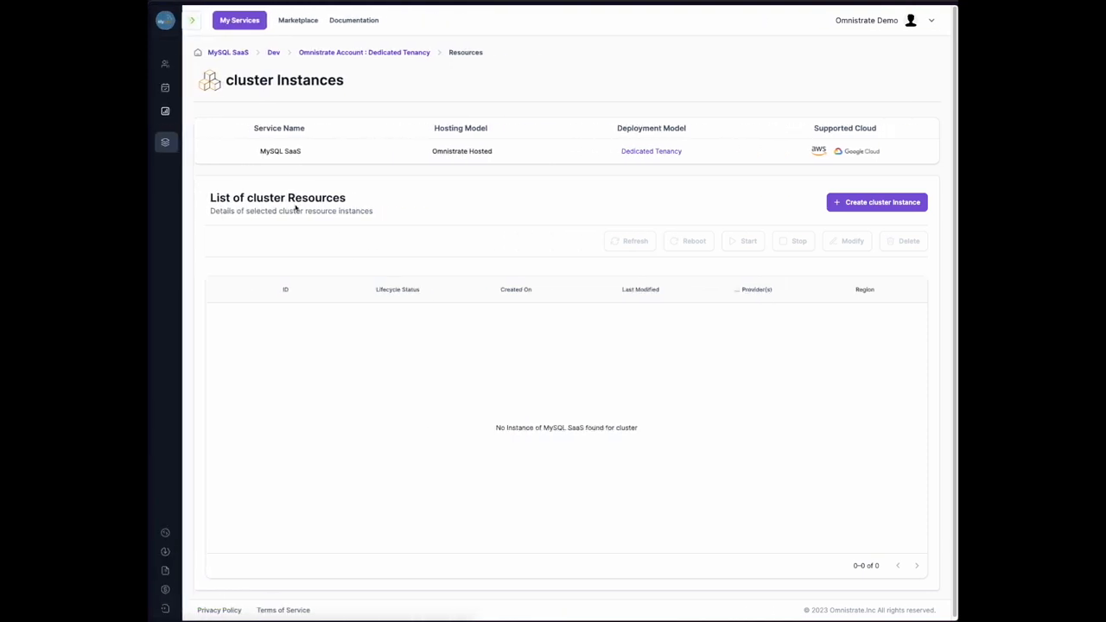
{"action": "left_click", "coordinate": [193, 21]}
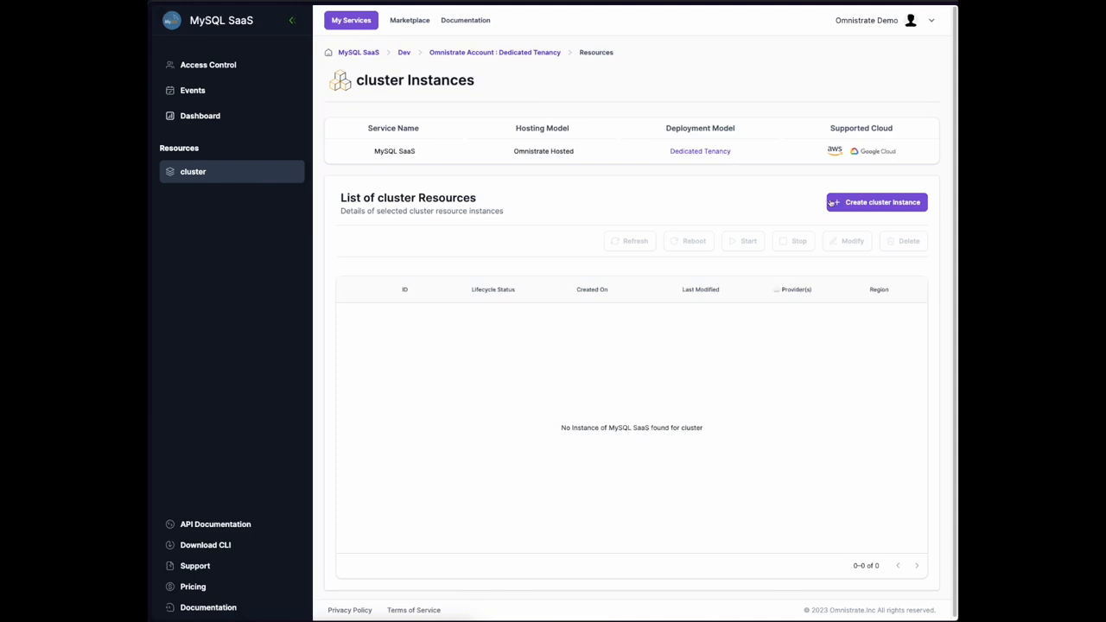
{"action": "left_click", "coordinate": [210, 526]}
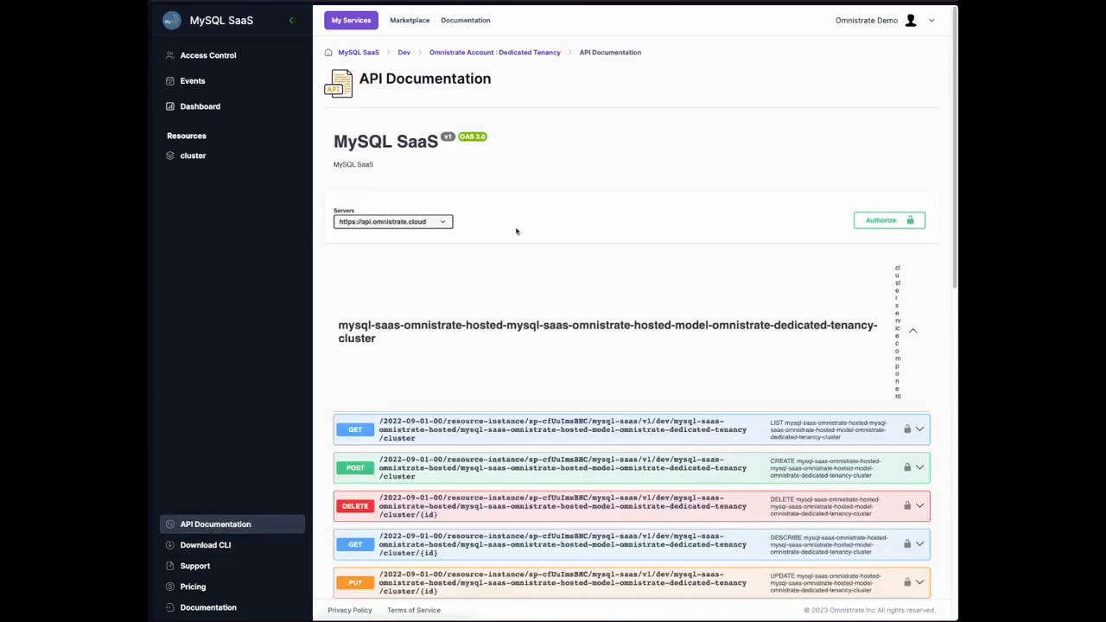
{"action": "scroll", "coordinate": [545, 259], "scroll_direction": "down", "scroll_amount": 4}
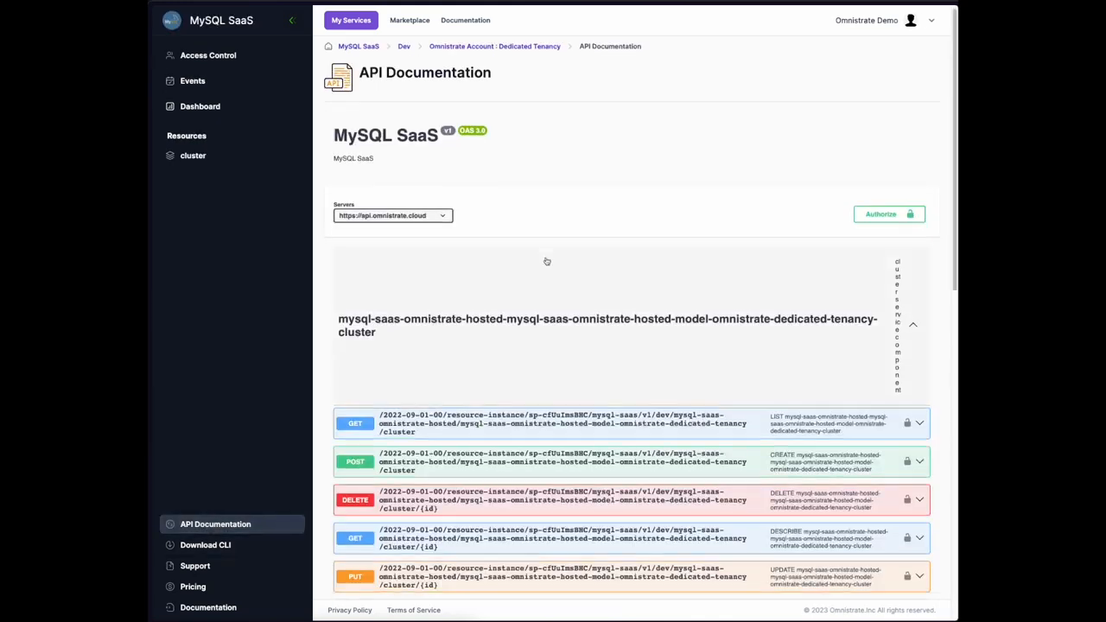
{"action": "left_click", "coordinate": [419, 192]}
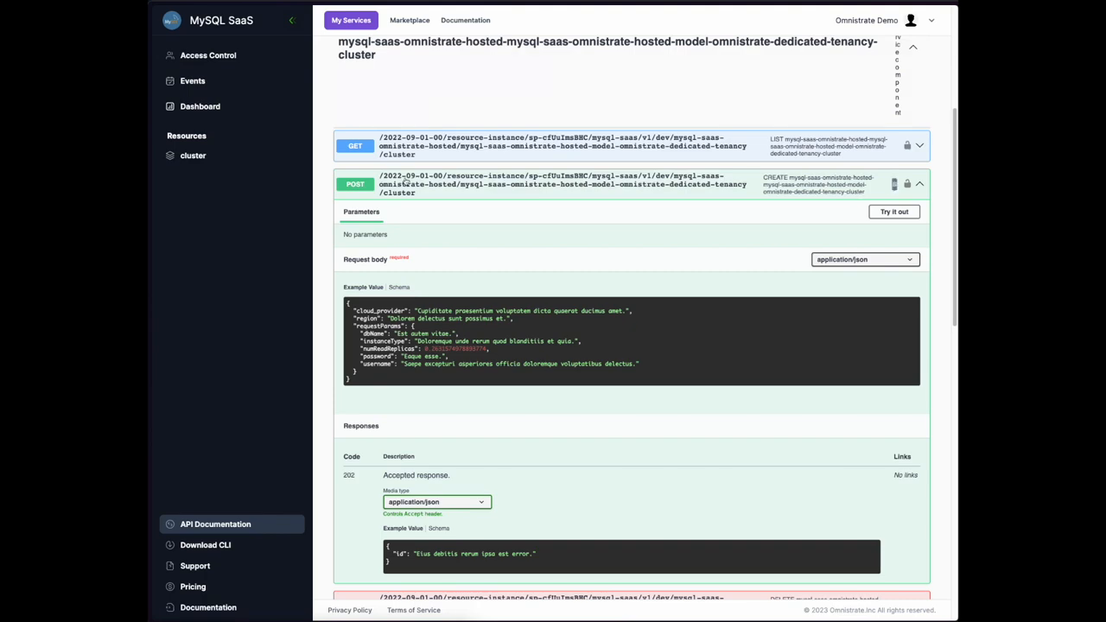
Collapse the endpoint details and return to the Dedicated Tenancy service plan page
{"action": "left_click", "coordinate": [778, 186]}
{"action": "scroll", "coordinate": [778, 186], "scroll_direction": "up", "scroll_amount": 4}
{"action": "left_click", "coordinate": [432, 54]}
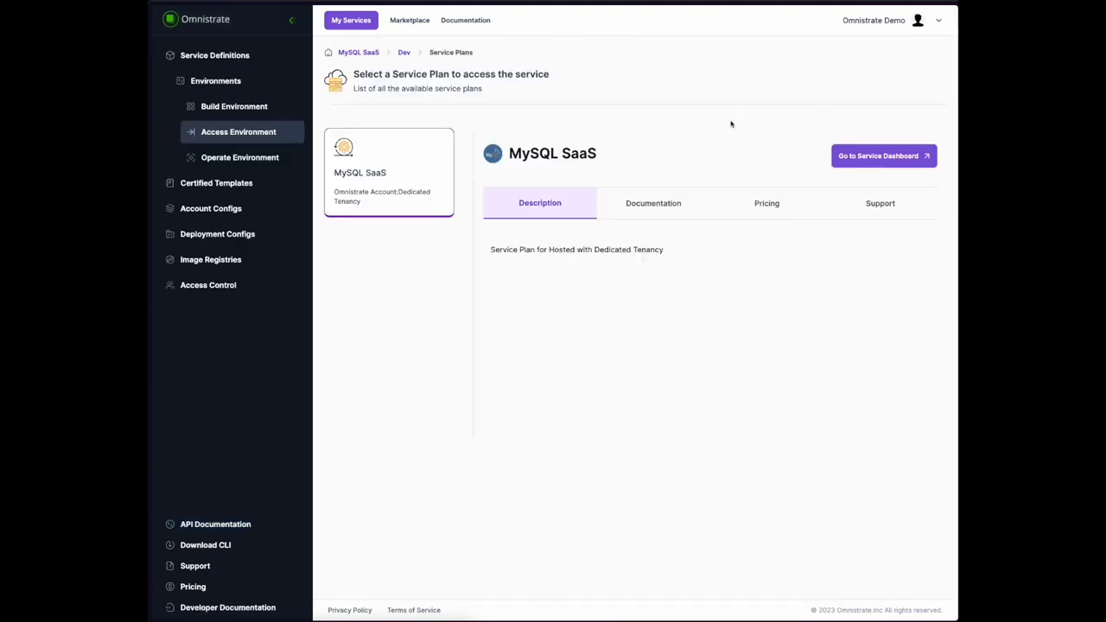
Start a new MySQL SaaS cluster instance on Amazon Web Services in aws - us-east-1
{"action": "left_click", "coordinate": [844, 156]}
{"action": "left_click", "coordinate": [871, 201]}
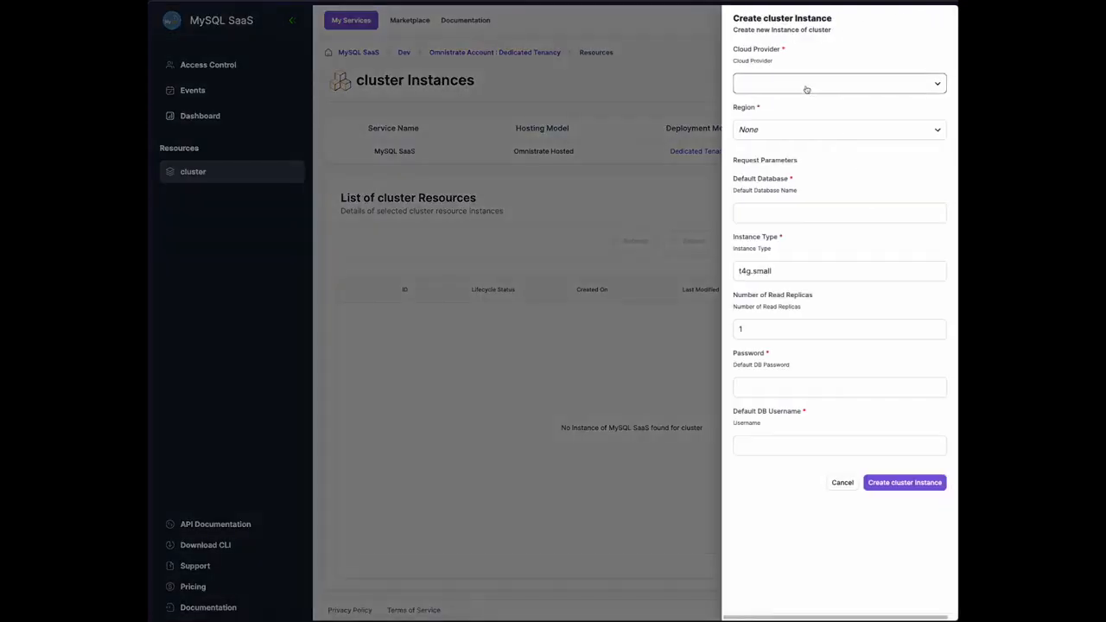
{"action": "left_click_drag", "start_coordinate": [731, 44], "coordinate": [798, 108]}
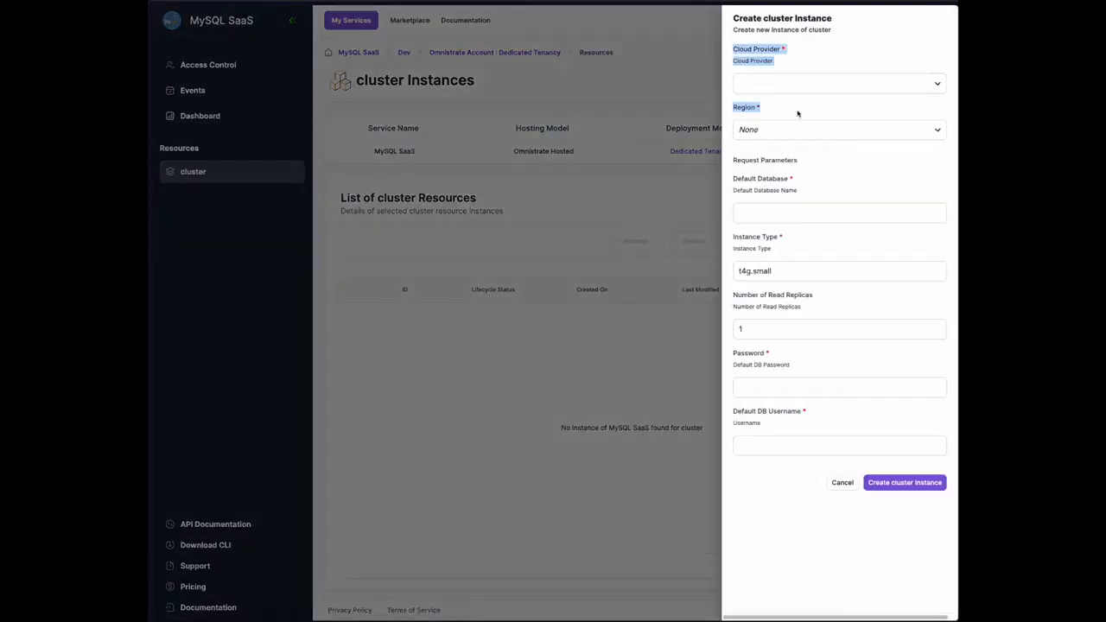
{"action": "left_click", "coordinate": [786, 84]}
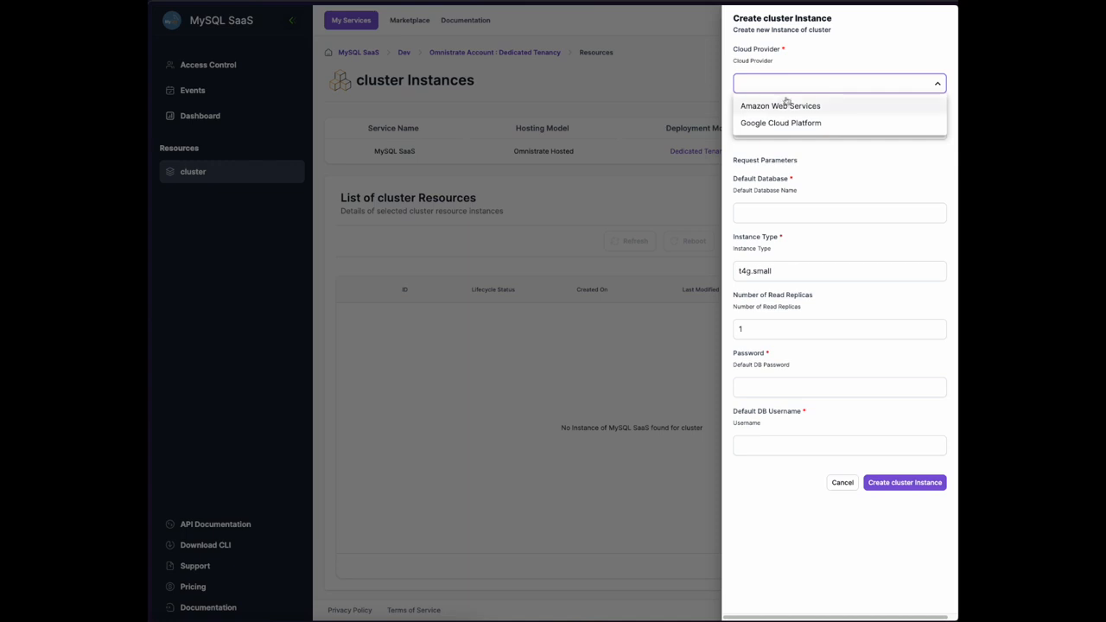
{"action": "left_click", "coordinate": [786, 105]}
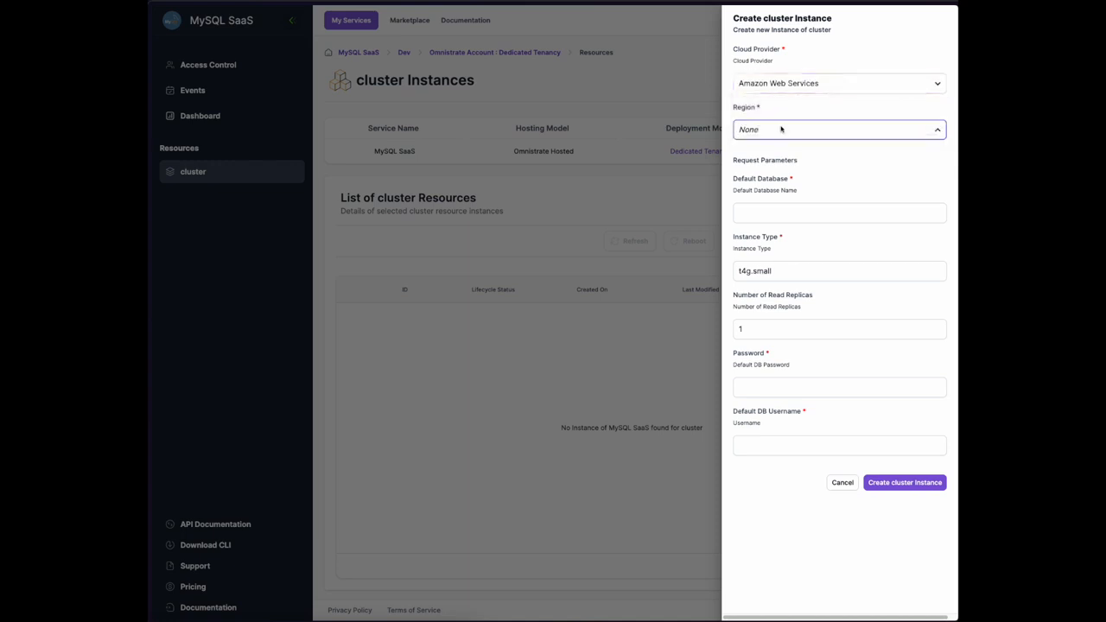
{"action": "left_click", "coordinate": [780, 128]}
{"action": "left_click", "coordinate": [767, 173]}
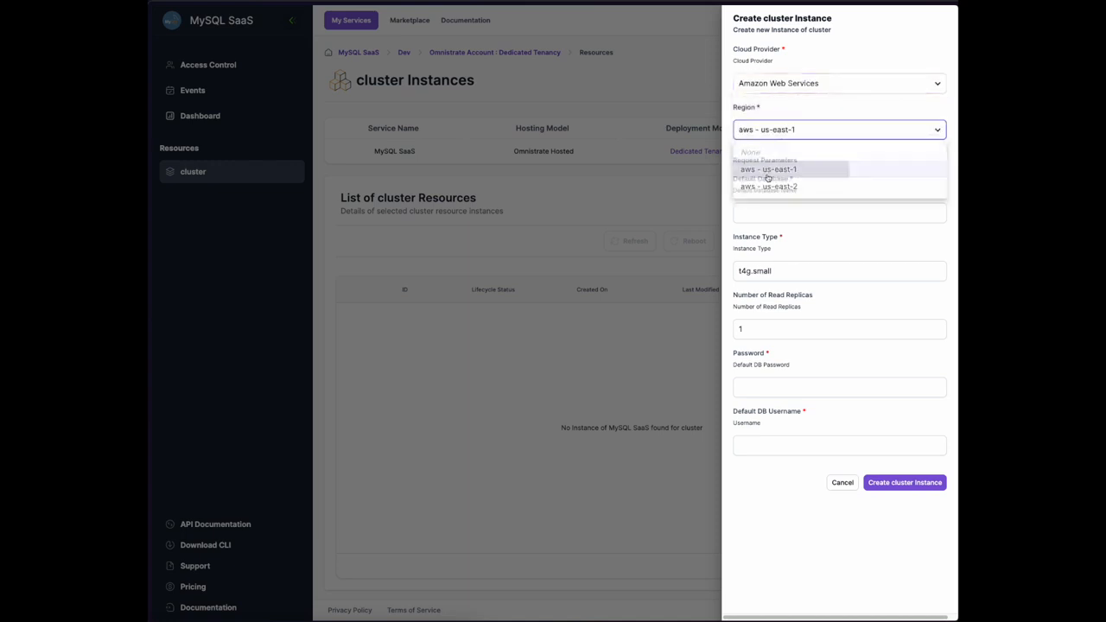
Enter default database userdb, a database password and username dbuser, then create the instance
{"action": "left_click", "coordinate": [809, 216]}
{"action": "type", "text": "userdb"}
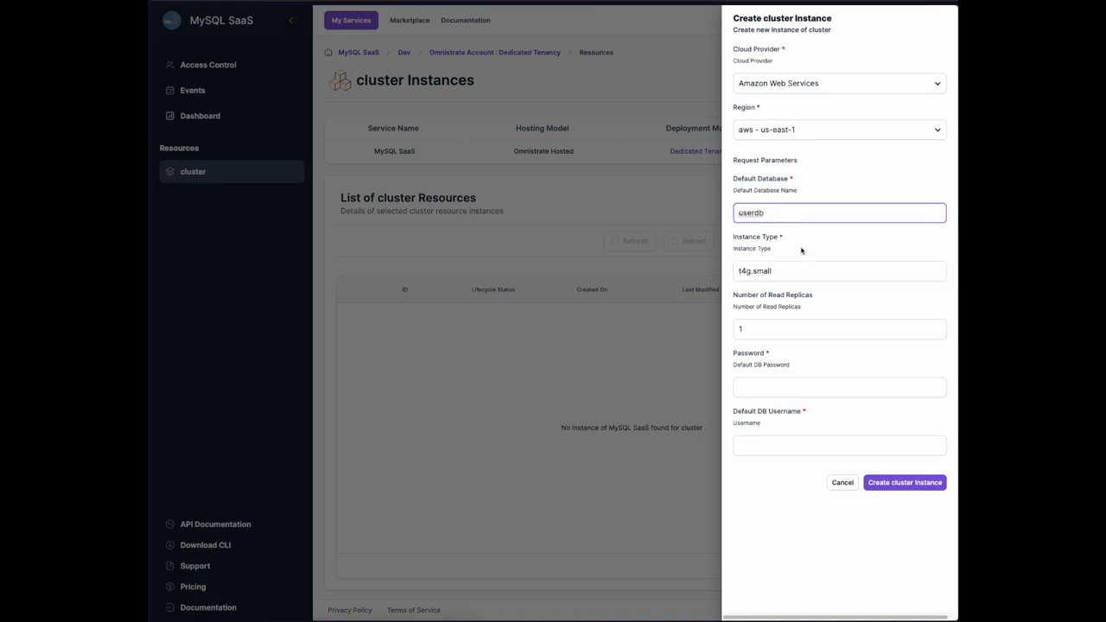
{"action": "left_click", "coordinate": [793, 272]}
{"action": "left_click", "coordinate": [787, 326]}
{"action": "left_click", "coordinate": [753, 388]}
{"action": "left_click", "coordinate": [787, 444]}
{"action": "type", "text": "dbuser"}
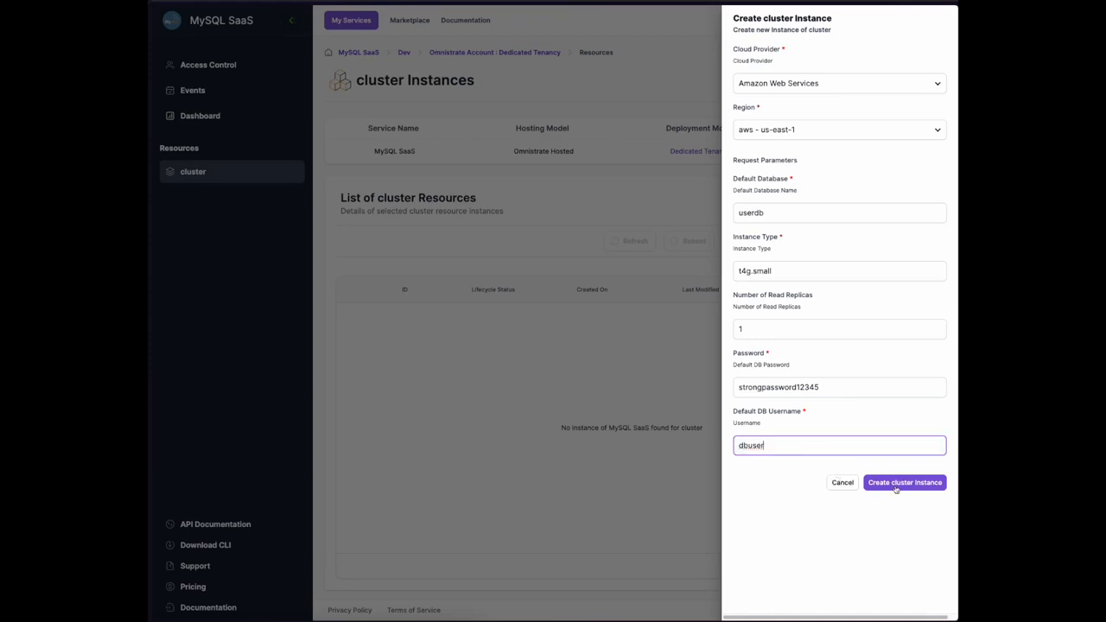
{"action": "left_click", "coordinate": [896, 485]}
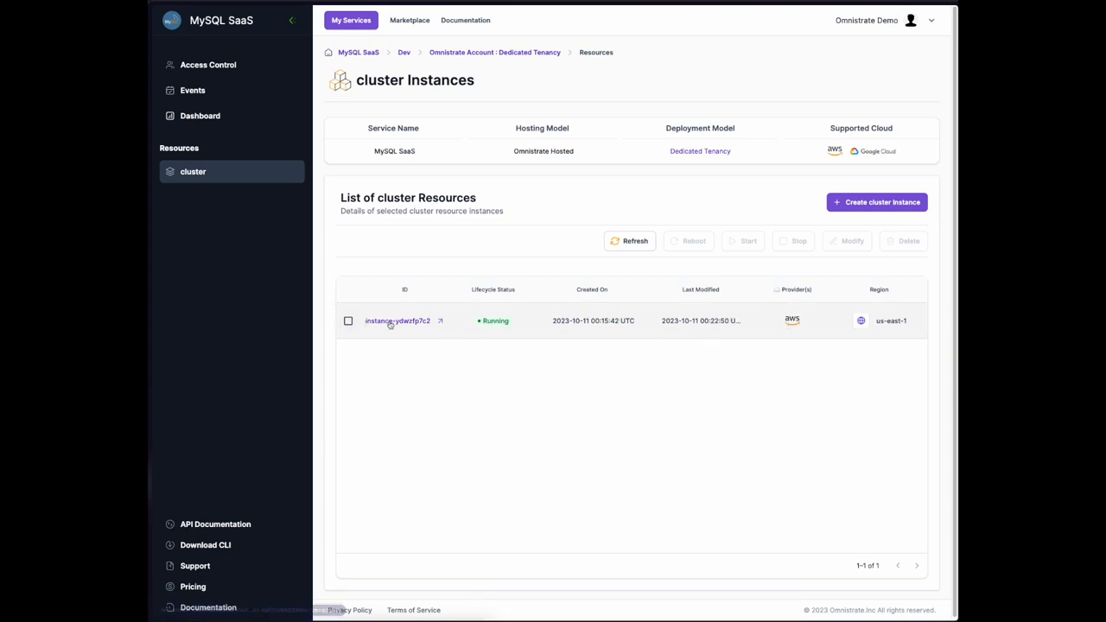
Open the new instance's details and review its configured database settings
{"action": "left_click", "coordinate": [390, 323]}
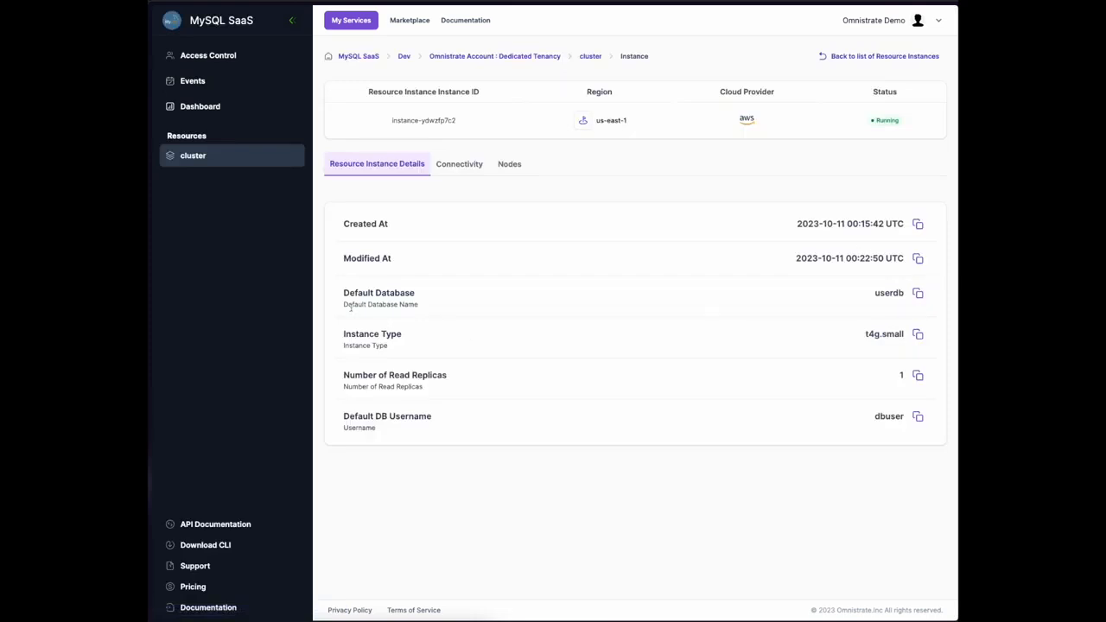
{"action": "left_click_drag", "start_coordinate": [332, 289], "coordinate": [921, 430]}
{"action": "left_click", "coordinate": [815, 479]}
{"action": "left_click_drag", "start_coordinate": [344, 293], "coordinate": [894, 447]}
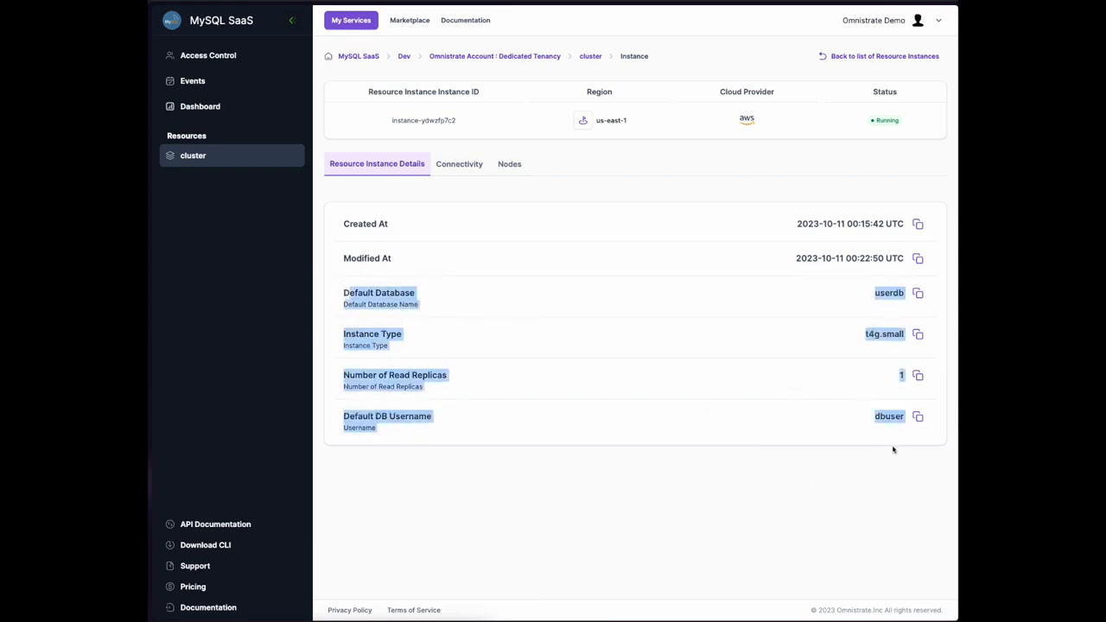
{"action": "left_click", "coordinate": [849, 488]}
Show the Connectivity tab's global endpoint with its reader, pmm and writer endpoints
{"action": "left_click", "coordinate": [470, 166]}
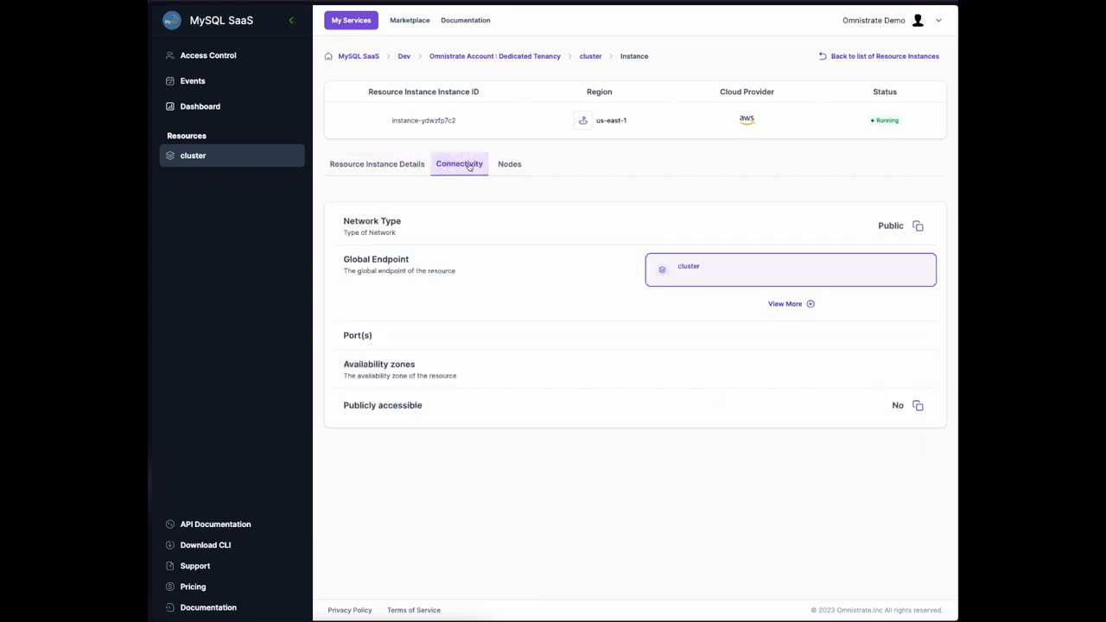
{"action": "left_click", "coordinate": [800, 303]}
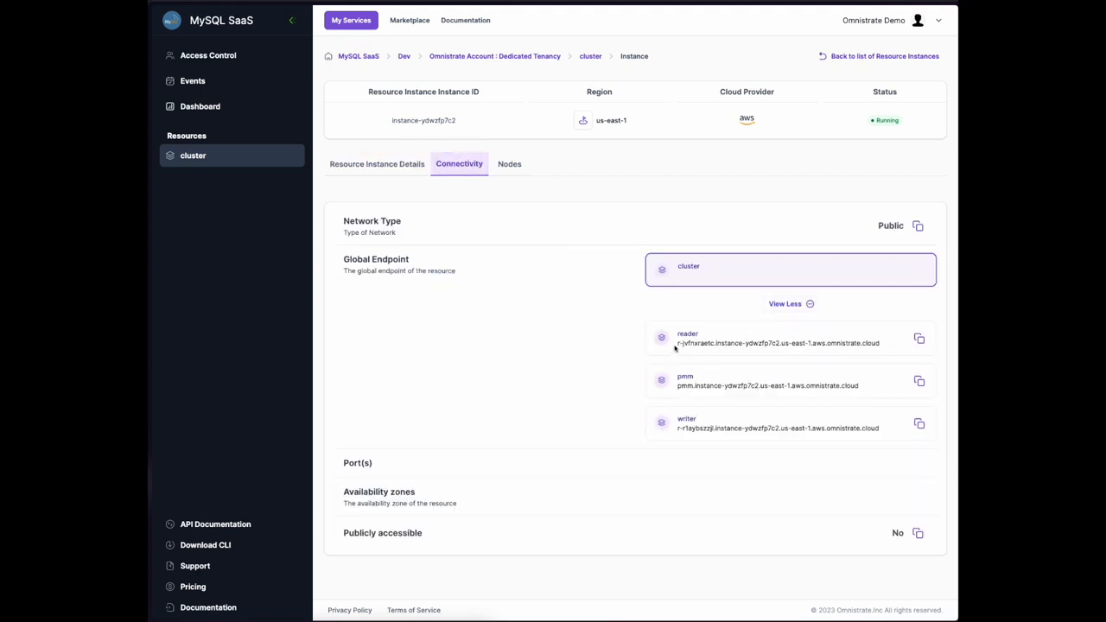
{"action": "left_click_drag", "start_coordinate": [675, 346], "coordinate": [910, 344]}
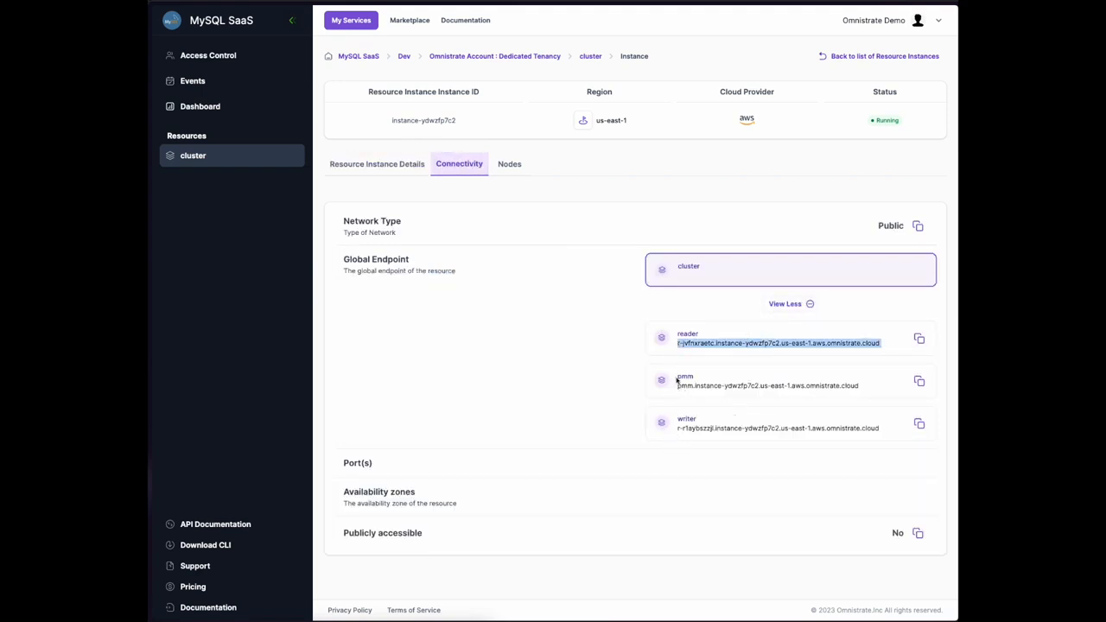
Open the Nodes tab listing reader-0, pmm-0 and writer-0, all Running and Healthy
{"action": "left_click", "coordinate": [502, 170]}
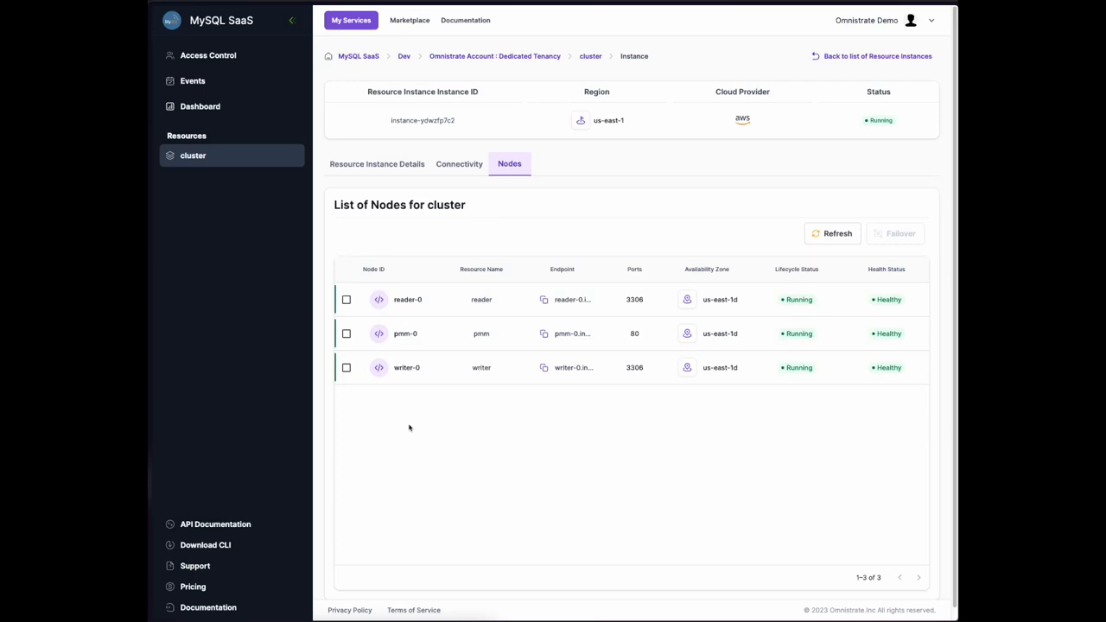
Copy the pmm endpoint from the Connectivity tab and load it in a new browser tab
{"action": "left_click", "coordinate": [403, 167]}
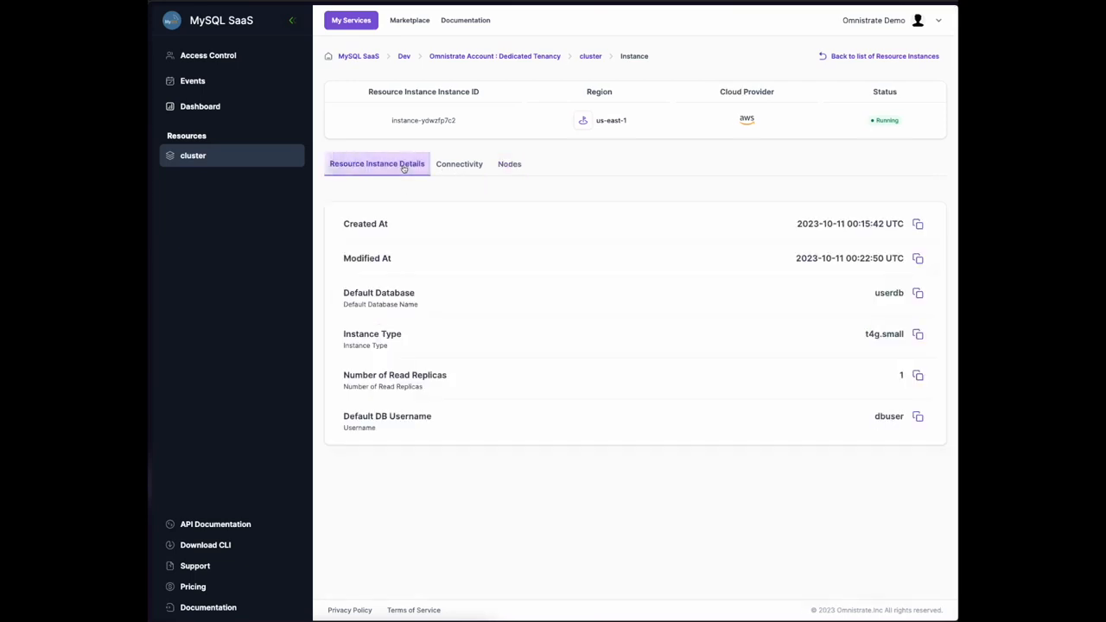
{"action": "left_click", "coordinate": [460, 163]}
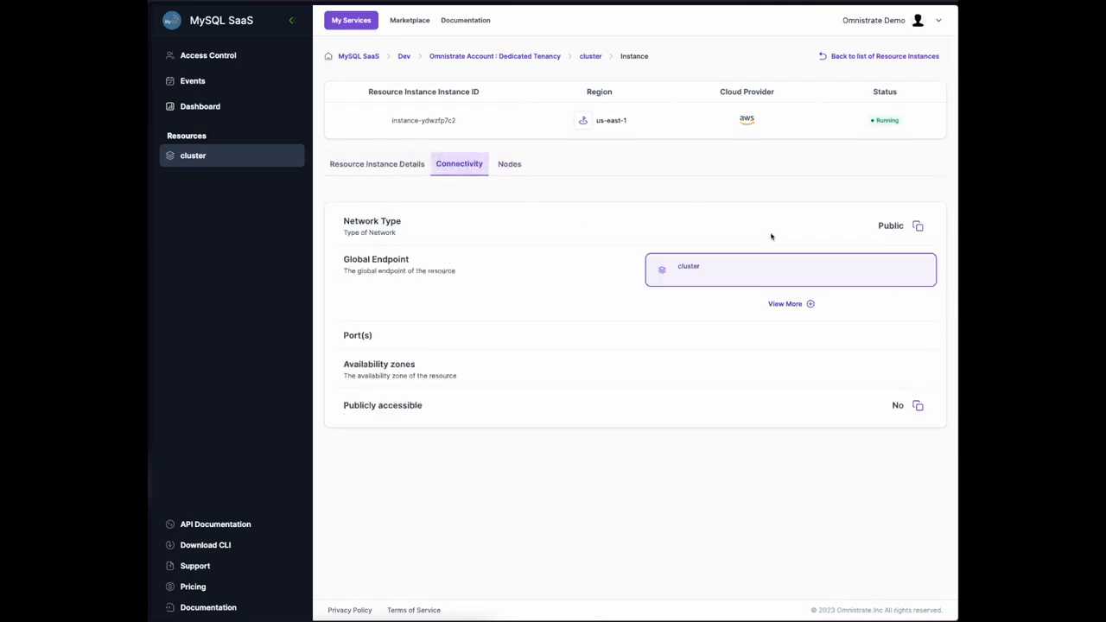
{"action": "left_click", "coordinate": [789, 304]}
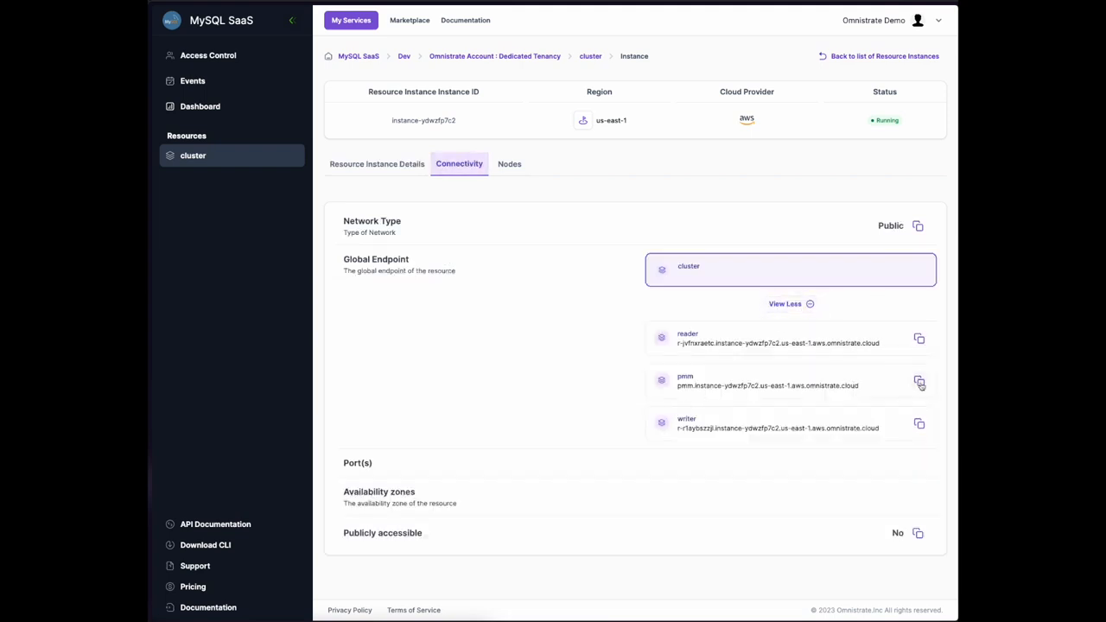
{"action": "left_click_drag", "start_coordinate": [678, 386], "coordinate": [762, 397]}
{"action": "left_click", "coordinate": [579, 399]}
{"action": "key", "text": "super+s"}
{"action": "key", "text": "super+t"}
{"action": "key", "text": "super+v"}
{"action": "key", "text": "Return"}
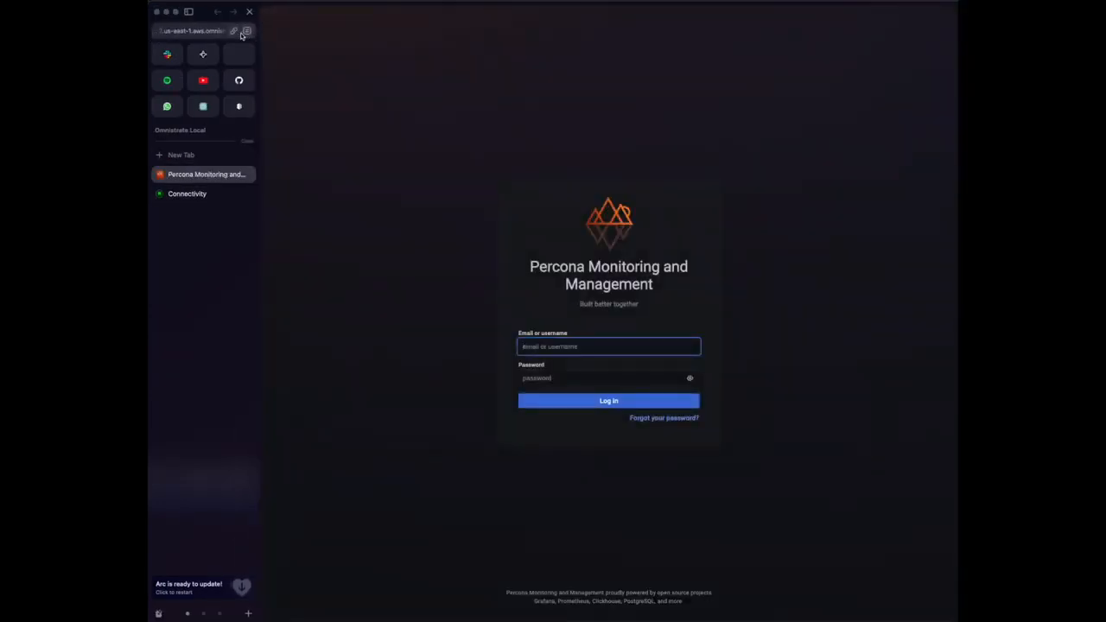
Inspect the PMM site's security certificate
{"action": "left_click", "coordinate": [246, 31]}
{"action": "left_click", "coordinate": [219, 191]}
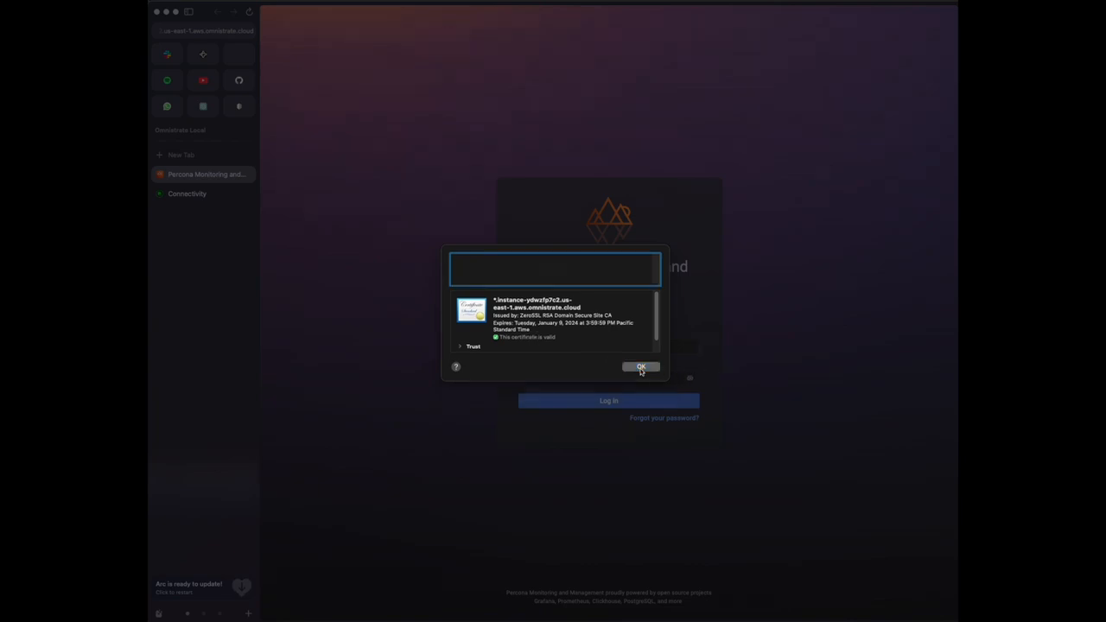
{"action": "left_click", "coordinate": [641, 368]}
Log in to PMM with the default admin username and password
{"action": "left_click", "coordinate": [563, 346]}
{"action": "key", "text": "Tab"}
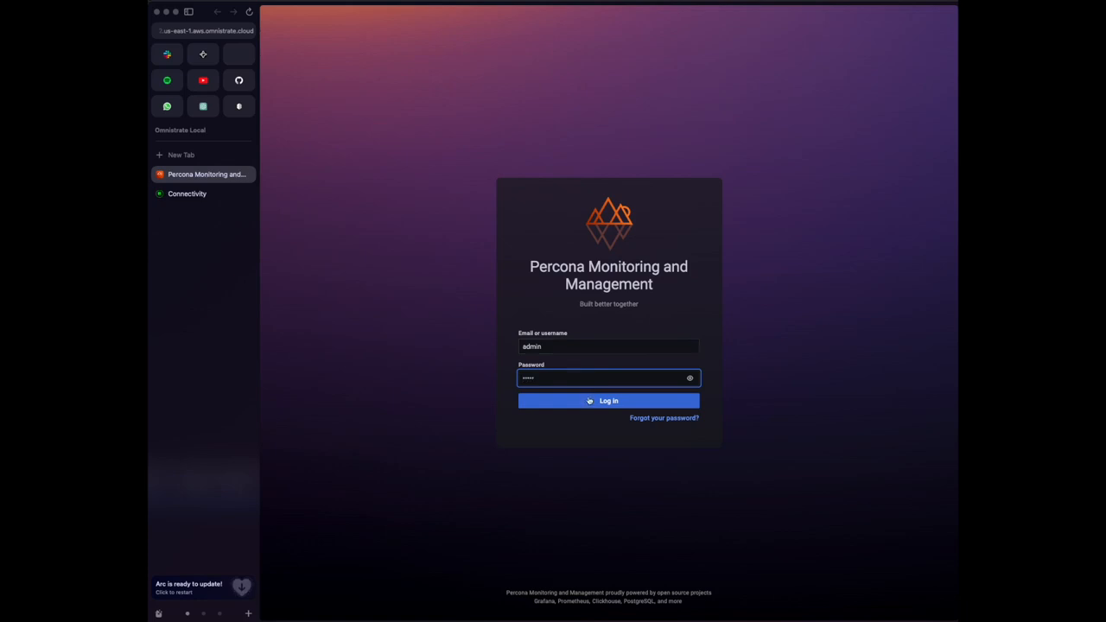
{"action": "left_click", "coordinate": [589, 401]}
{"action": "left_click", "coordinate": [491, 363]}
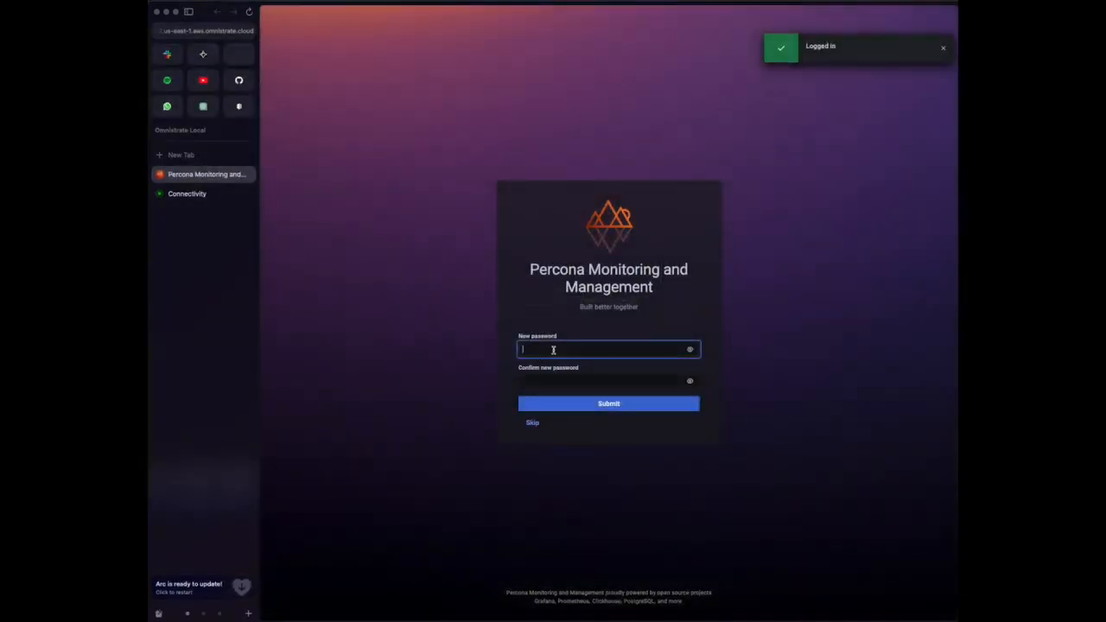
Set and confirm a new account password, declining to save it in the browser
{"action": "left_click", "coordinate": [552, 349]}
{"action": "key", "text": "Tab"}
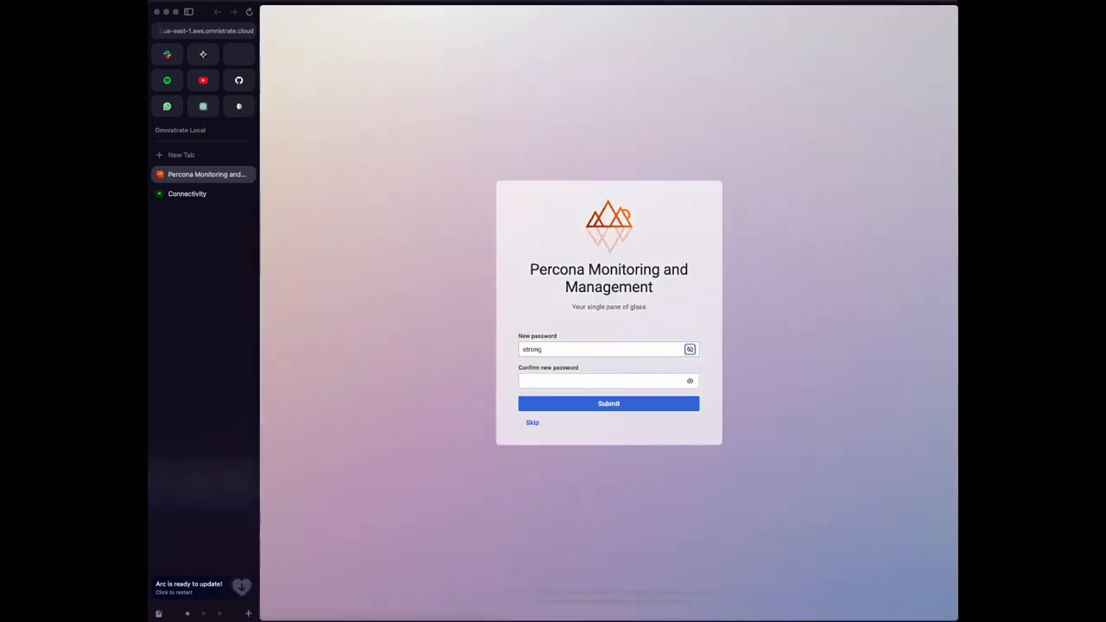
{"action": "left_click", "coordinate": [540, 377]}
{"action": "key", "text": "Return"}
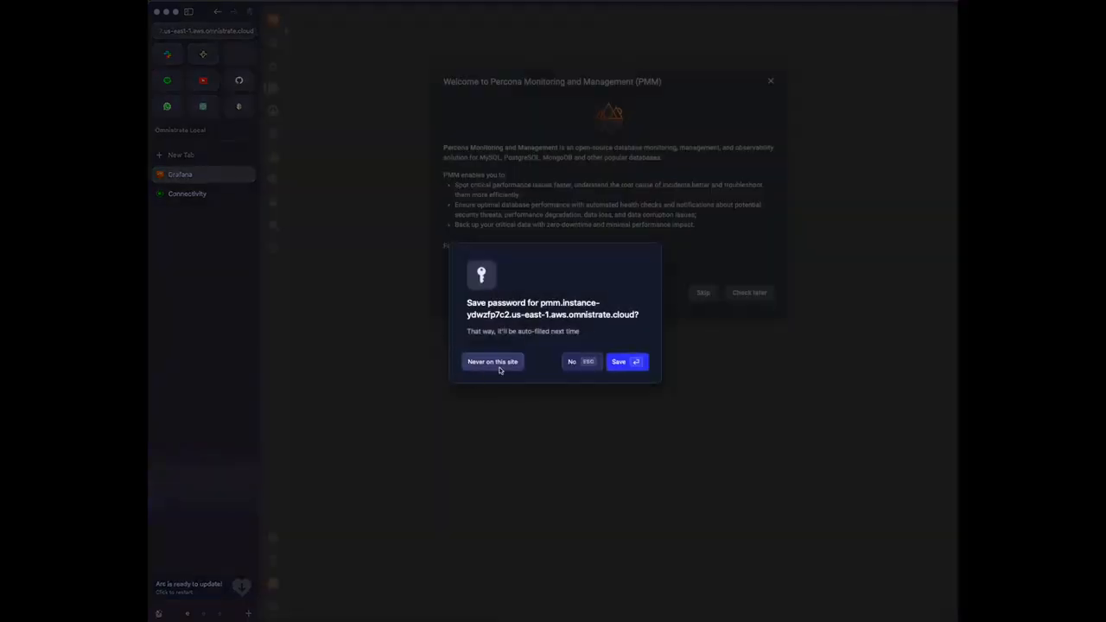
{"action": "left_click", "coordinate": [499, 367]}
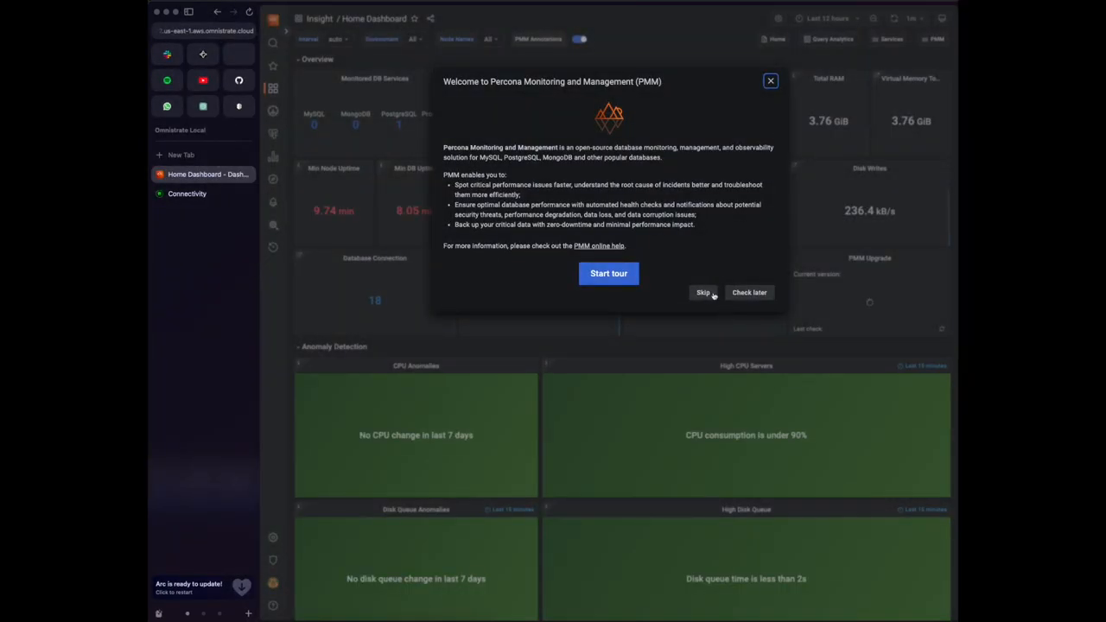
Dismiss the welcome tour and start adding a MySQL service from the configuration menu
{"action": "left_click", "coordinate": [703, 293]}
{"action": "left_click", "coordinate": [189, 12]}
{"action": "left_click", "coordinate": [179, 31]}
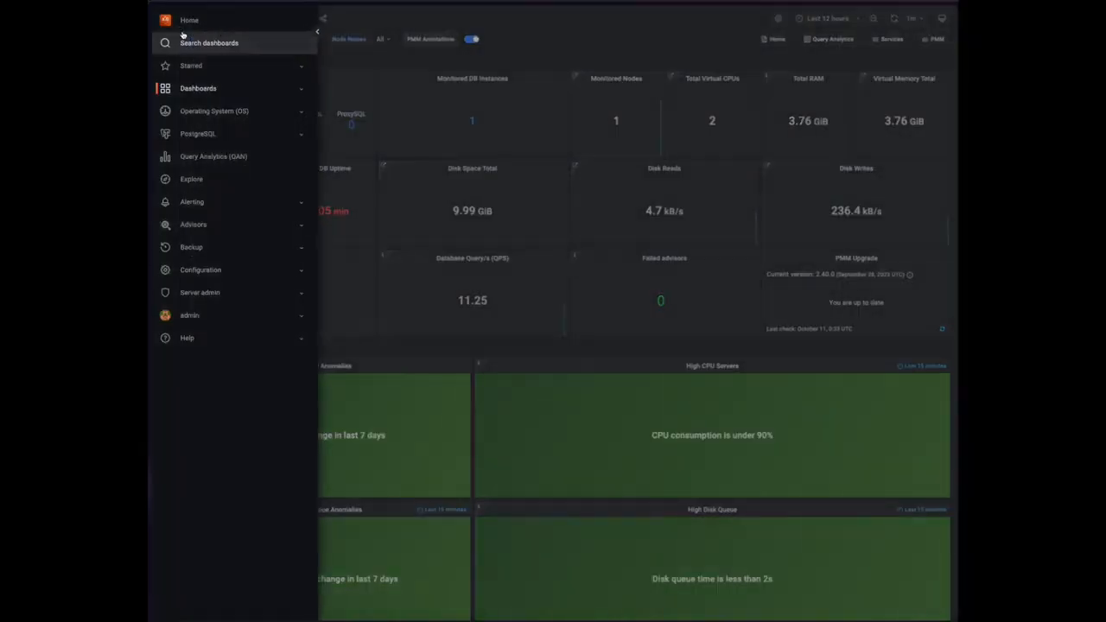
{"action": "left_click", "coordinate": [392, 43]}
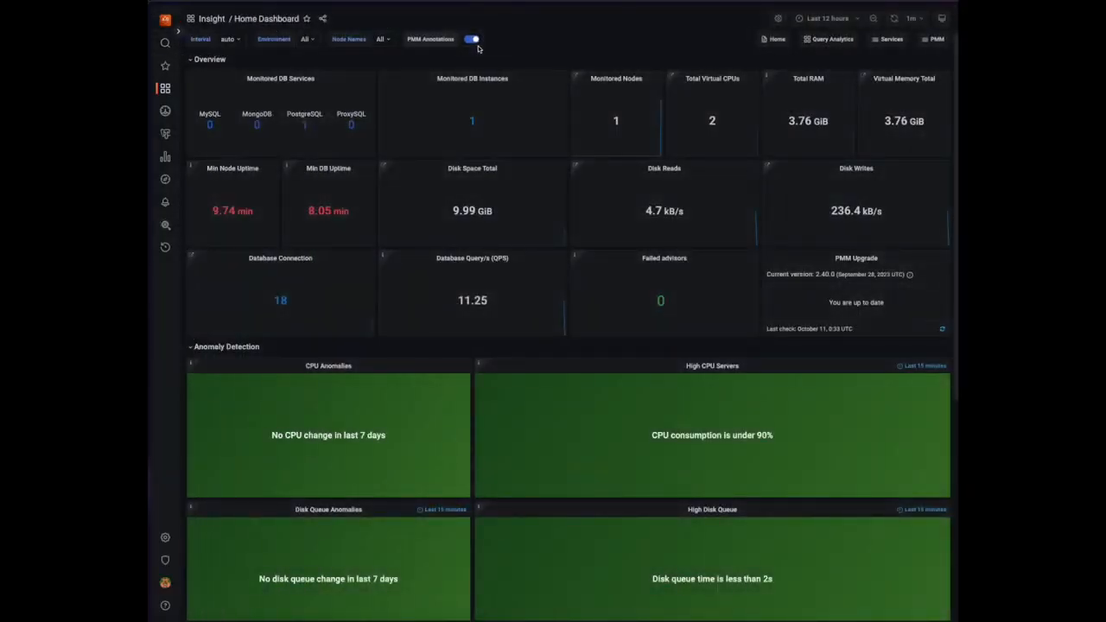
{"action": "left_click", "coordinate": [179, 31]}
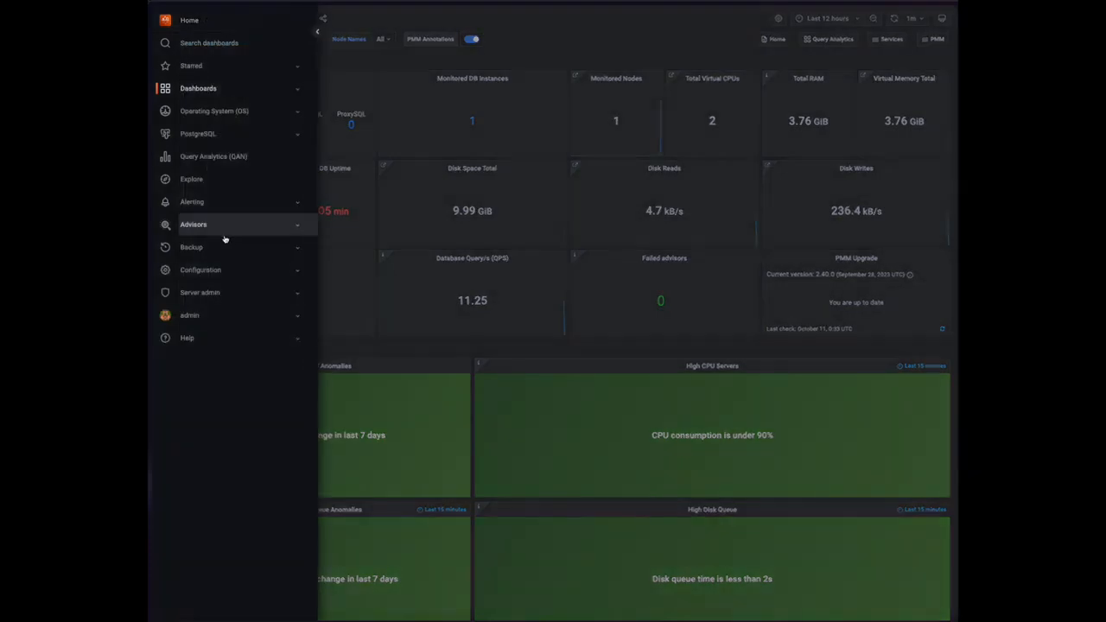
{"action": "left_click", "coordinate": [212, 270]}
{"action": "left_click", "coordinate": [208, 307]}
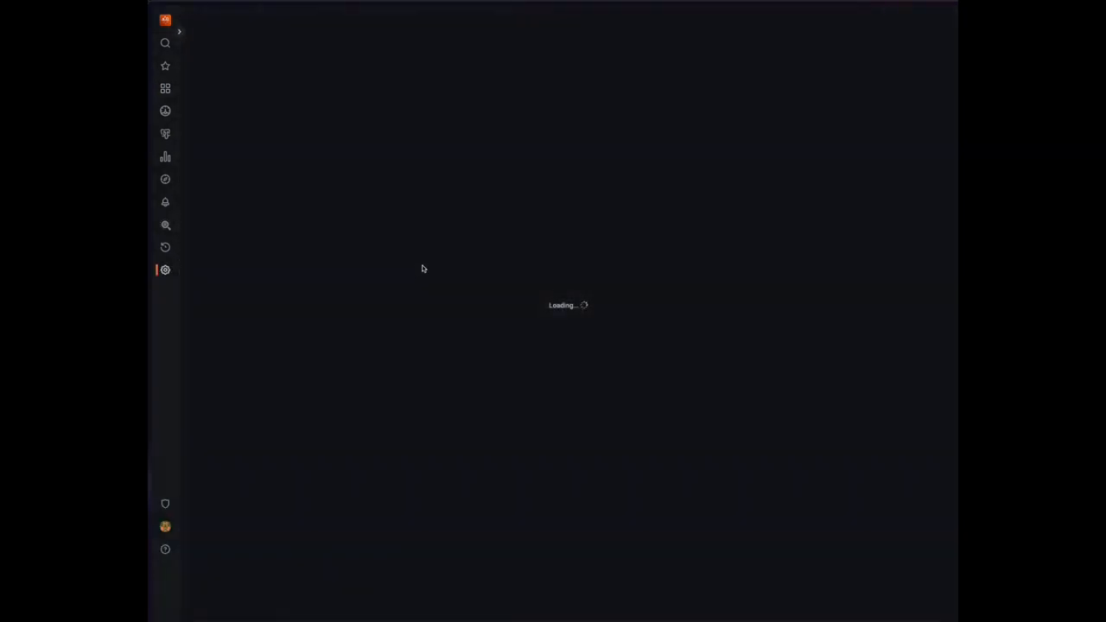
{"action": "left_click", "coordinate": [430, 107]}
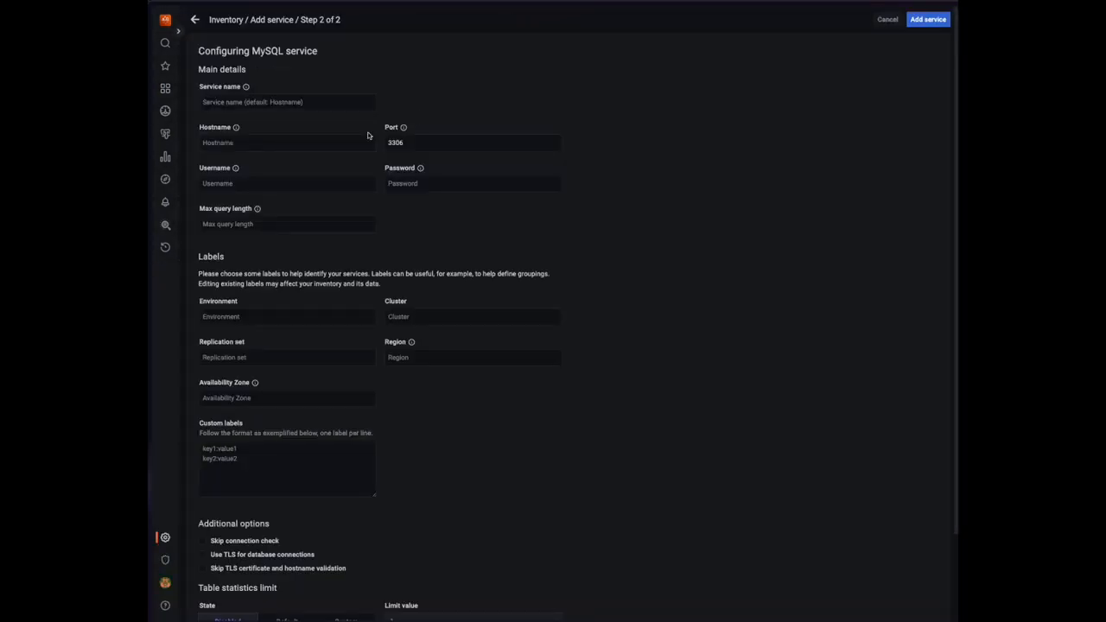
Copy the writer node's endpoint address from Omnistrate's connectivity details
{"action": "mouse_move", "coordinate": [208, 259]}
{"action": "left_click", "coordinate": [186, 193]}
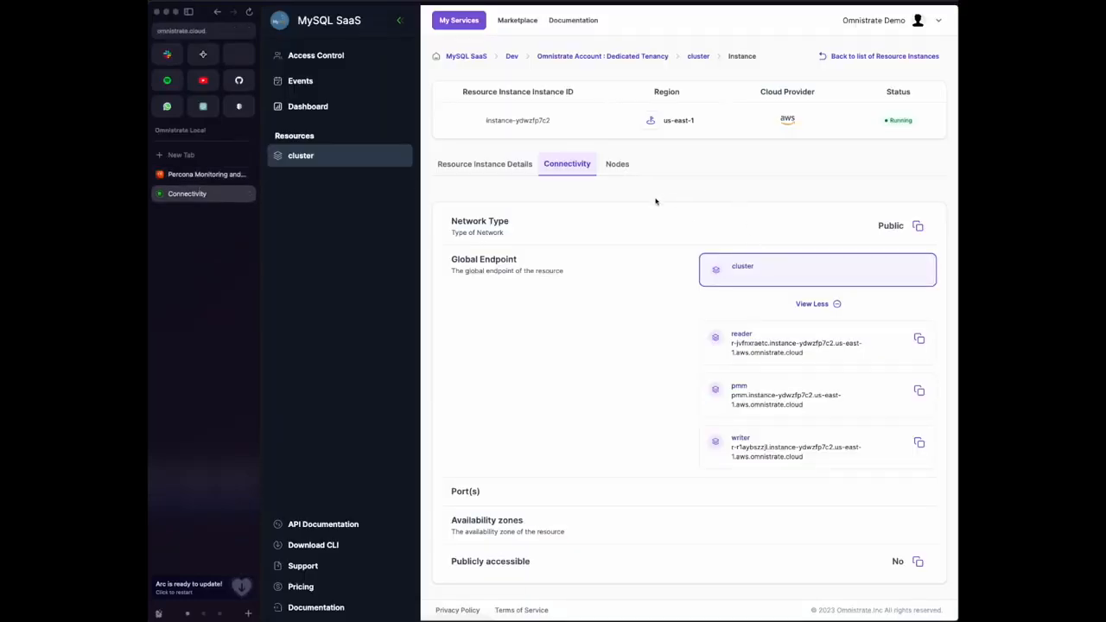
{"action": "left_click", "coordinate": [918, 442]}
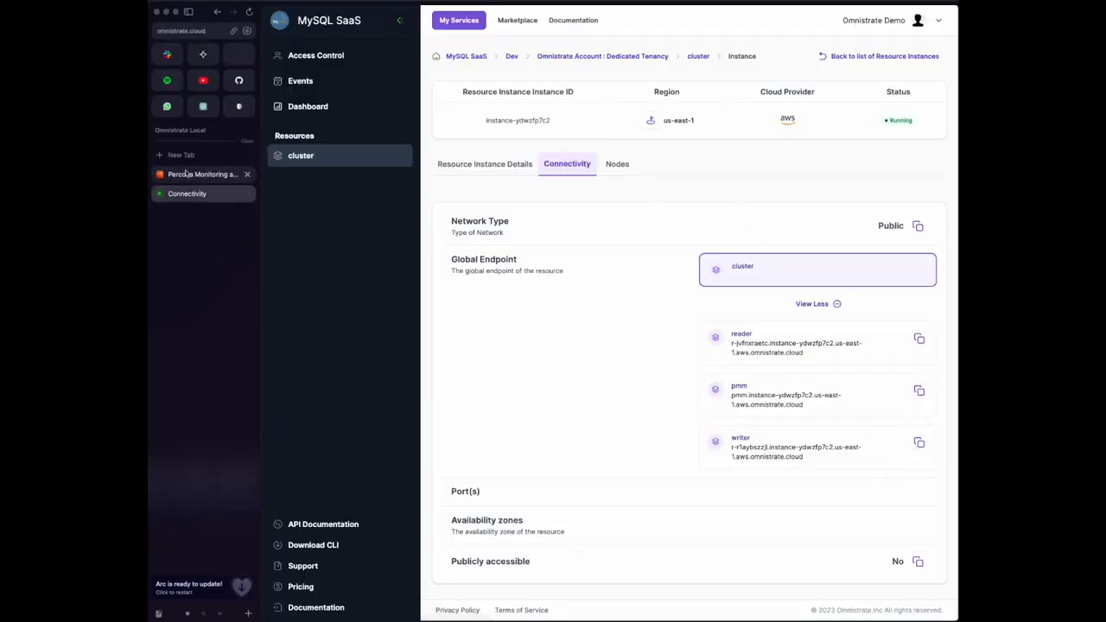
{"action": "left_click", "coordinate": [207, 173]}
Add service Writer with the writer hostname, port 3306, username dbuser and its password
{"action": "left_click", "coordinate": [235, 101]}
{"action": "key", "text": "Tab"}
{"action": "key", "text": "ctrl+v"}
{"action": "key", "text": "Tab"}
{"action": "key", "text": "Tab"}
{"action": "key", "text": "Tab"}
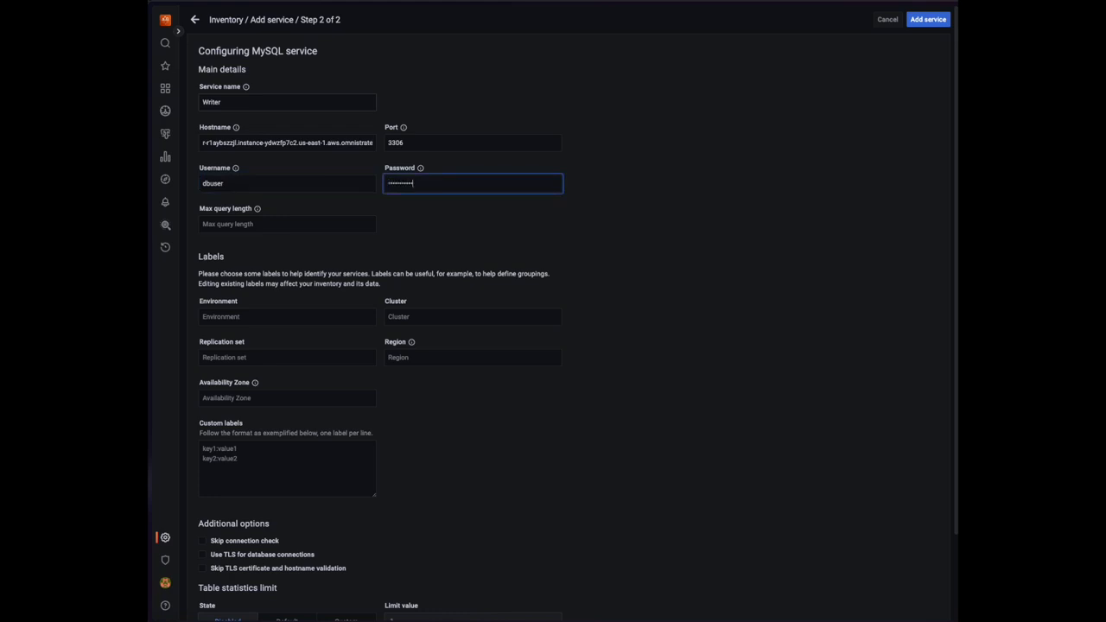
{"action": "left_click", "coordinate": [919, 19]}
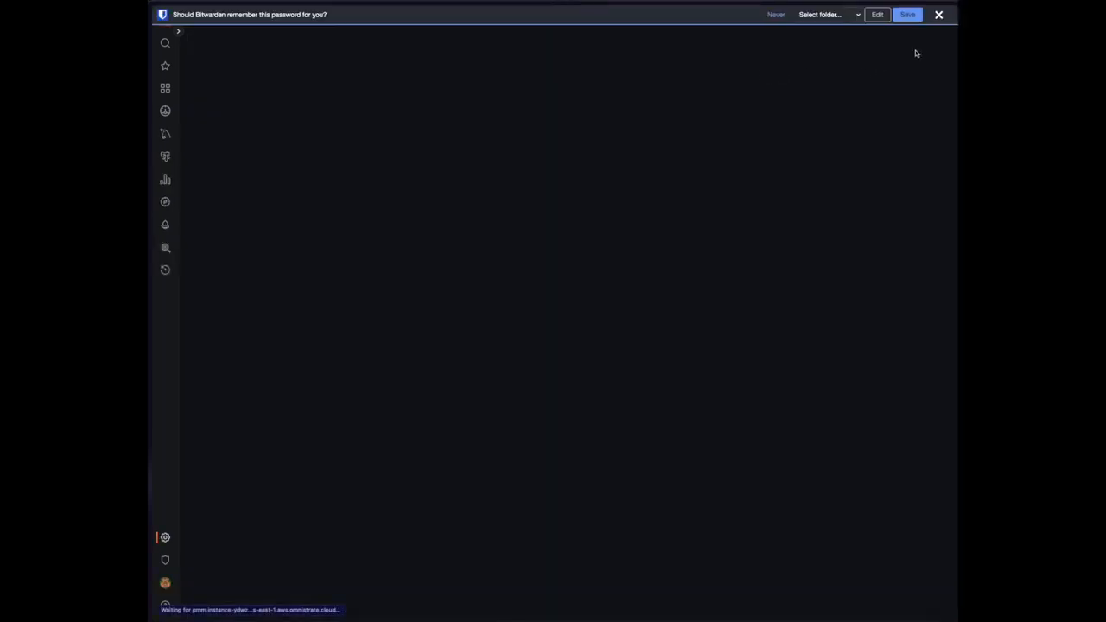
{"action": "left_click", "coordinate": [938, 14]}
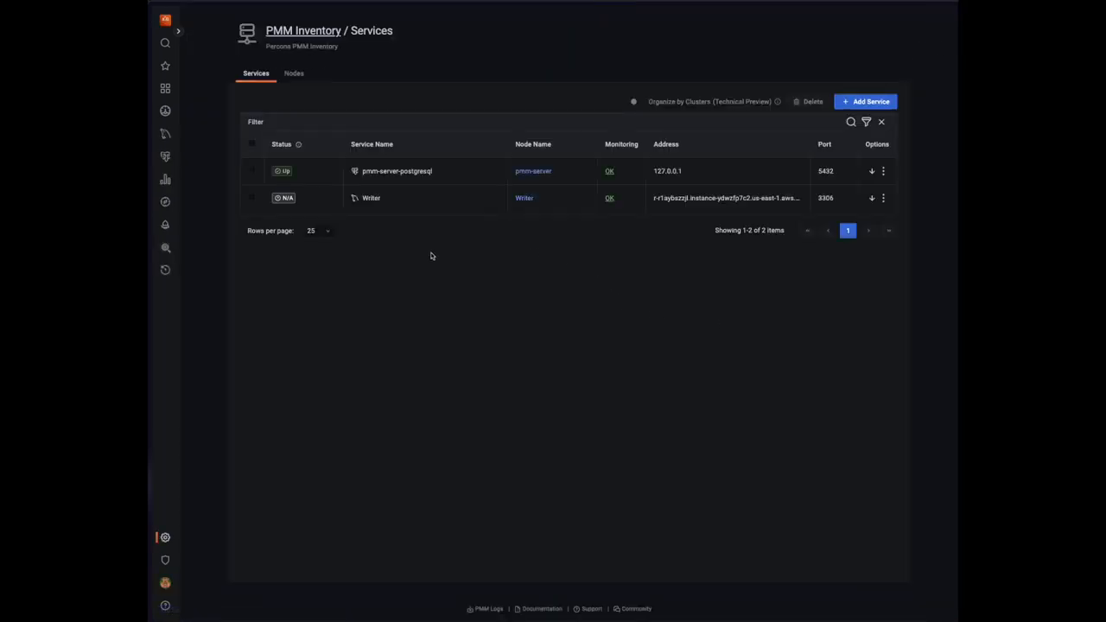
Check the Writer's mysqld exporter agent, return to services, and expand the Dashboards navigation
{"action": "left_click", "coordinate": [609, 198]}
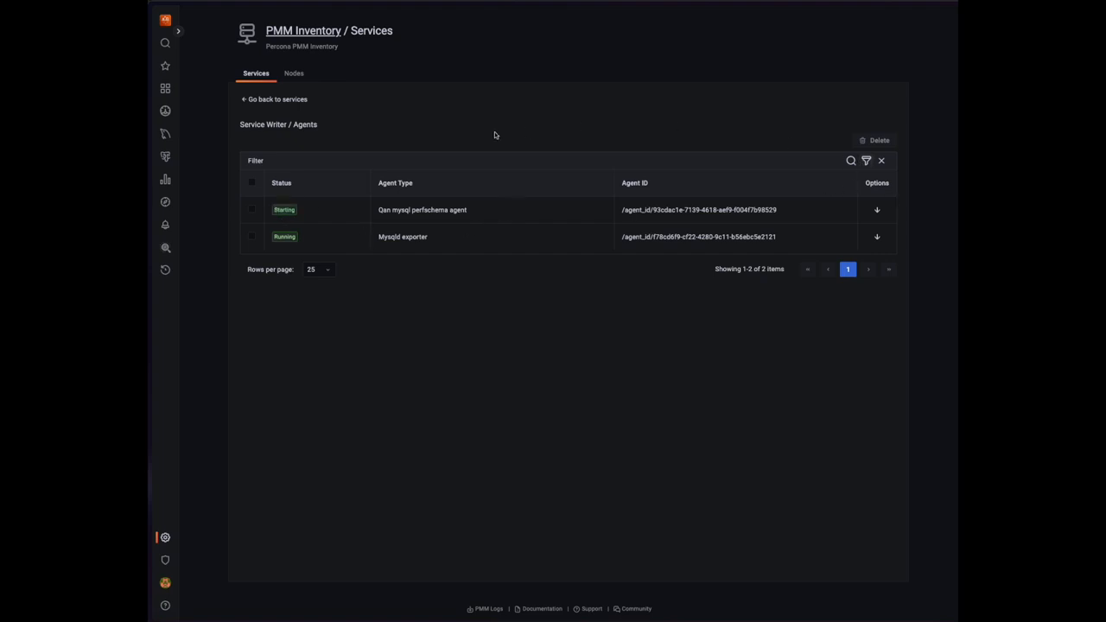
{"action": "left_click", "coordinate": [289, 100]}
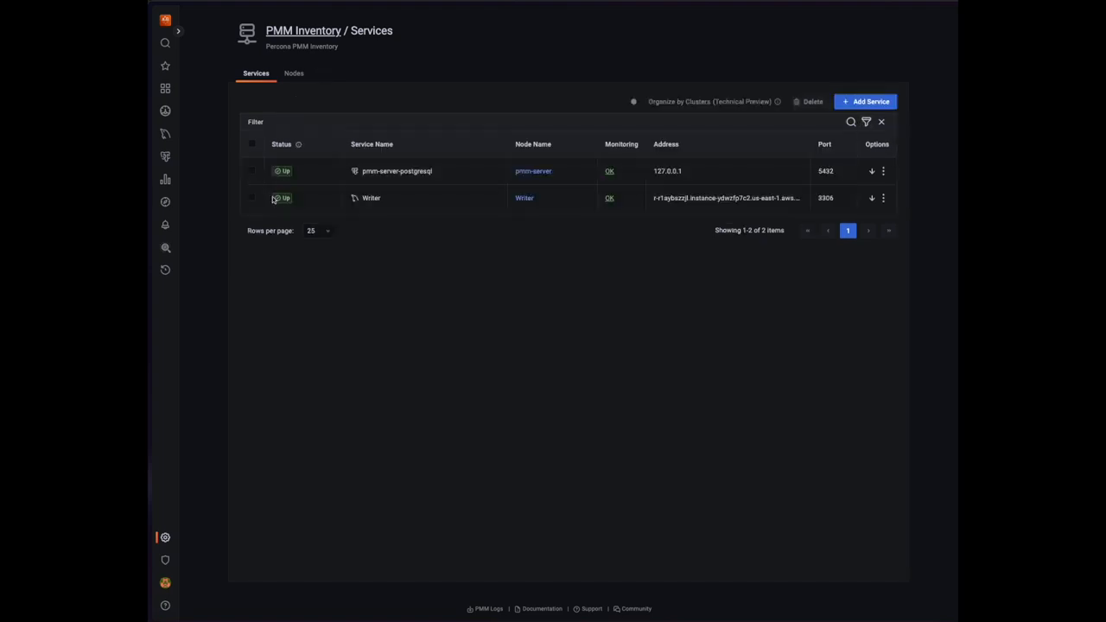
{"action": "left_click", "coordinate": [180, 33]}
{"action": "left_click", "coordinate": [213, 89]}
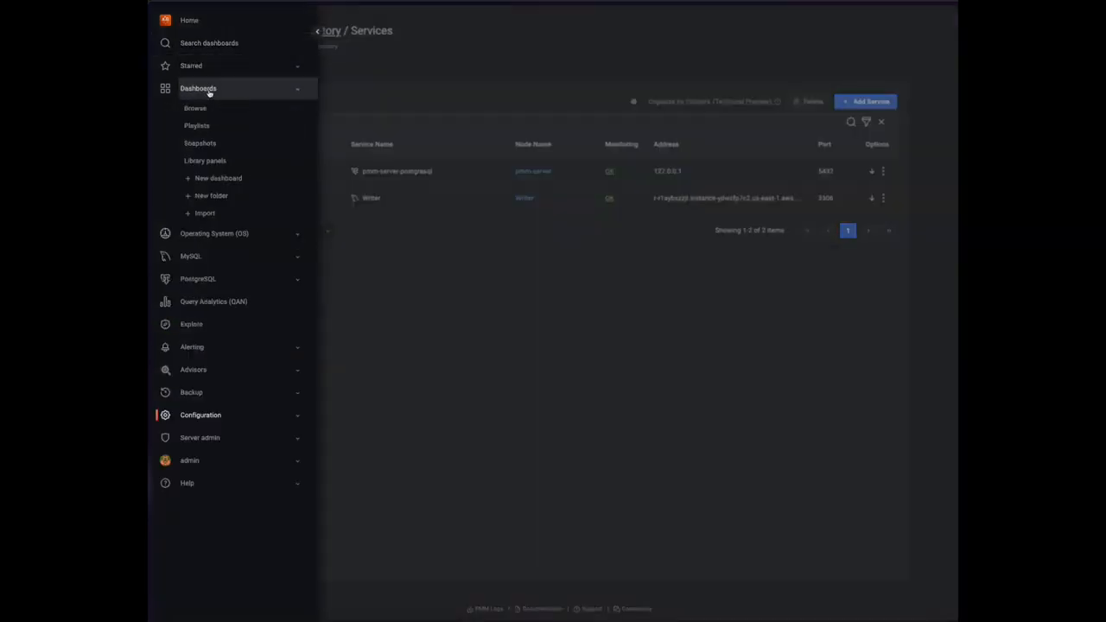
Open MySQL InnoDB Details, expand InnoDB Activity, and set the range to Last 15 minutes
{"action": "left_click", "coordinate": [195, 108]}
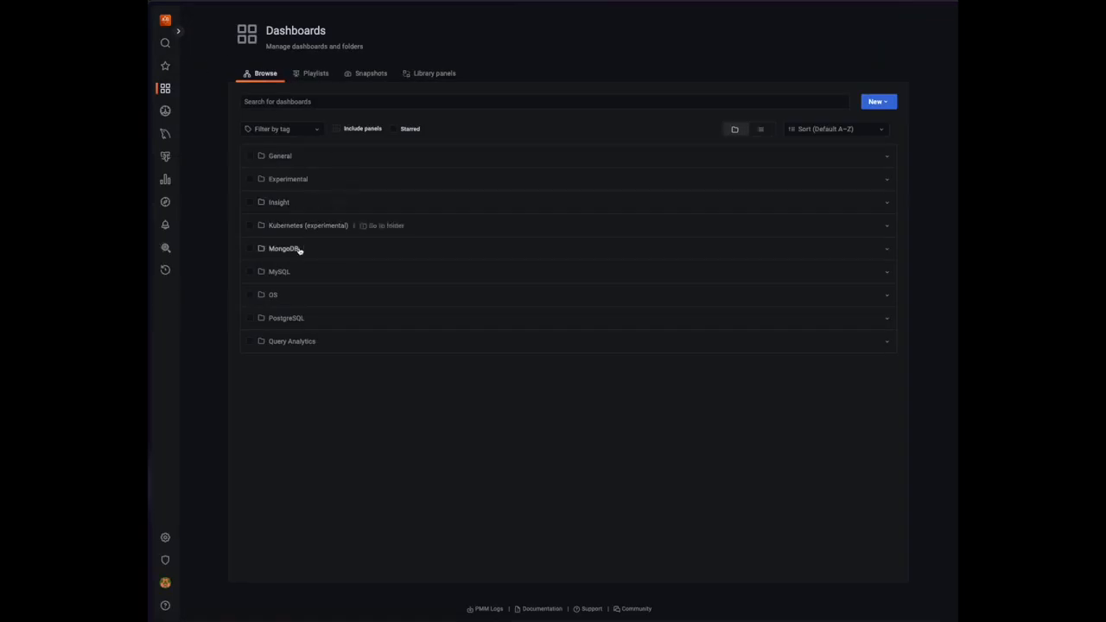
{"action": "left_click", "coordinate": [279, 272]}
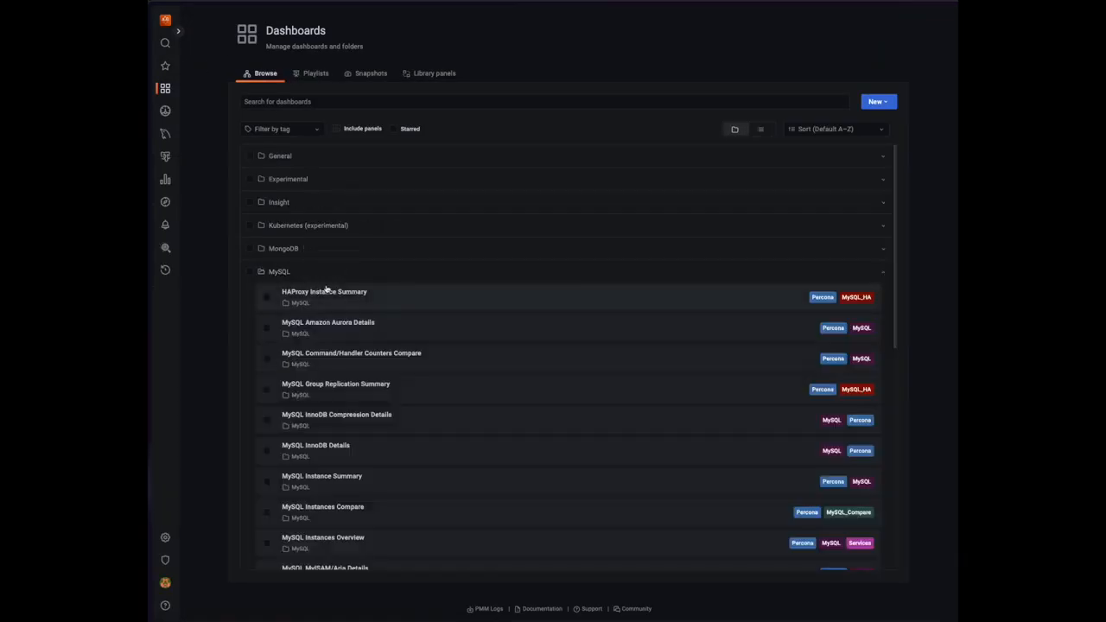
{"action": "left_click", "coordinate": [329, 446]}
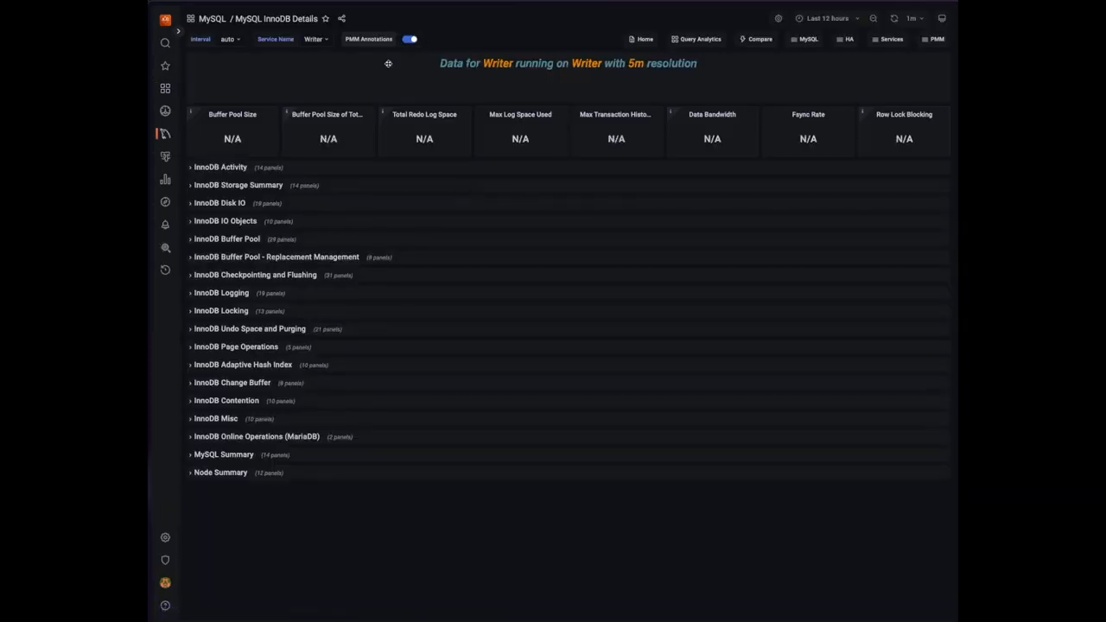
{"action": "left_click", "coordinate": [212, 167]}
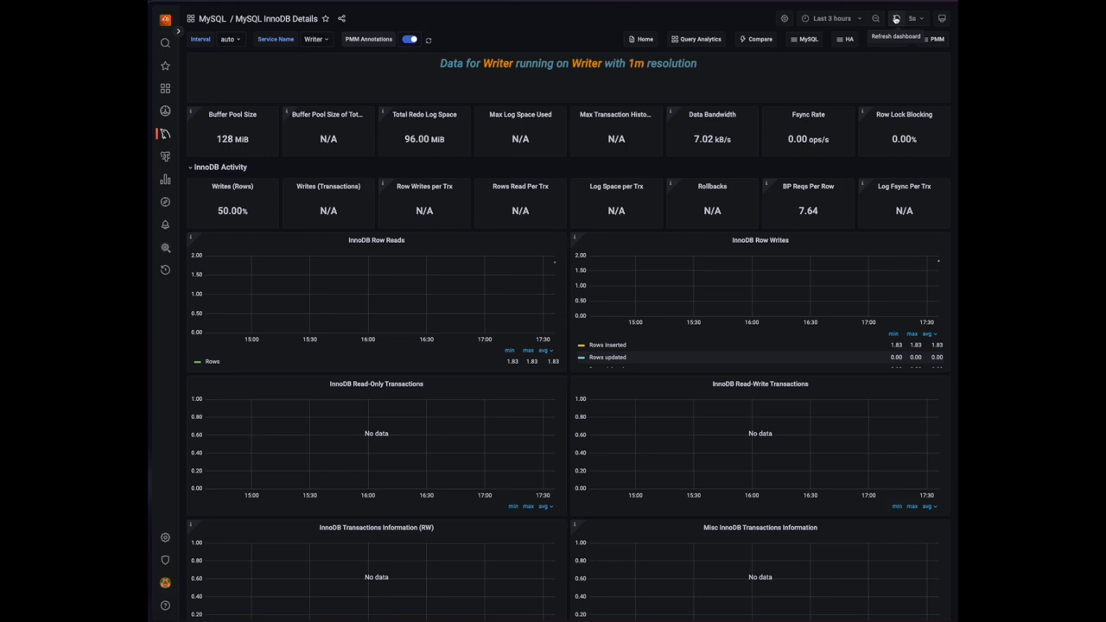
{"action": "left_click", "coordinate": [833, 18]}
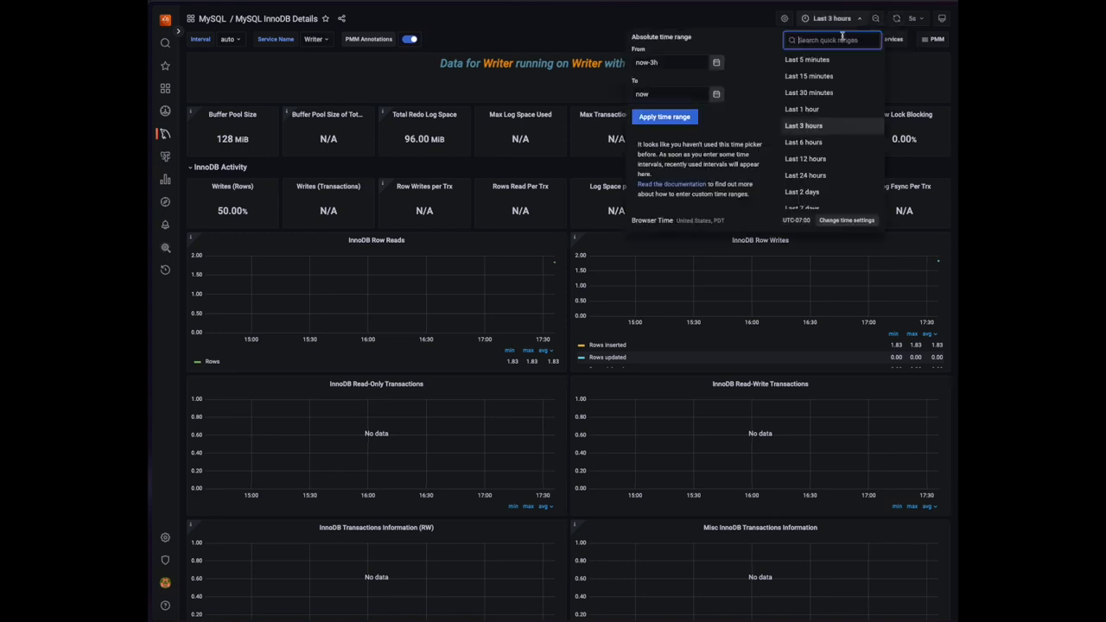
{"action": "left_click", "coordinate": [809, 76]}
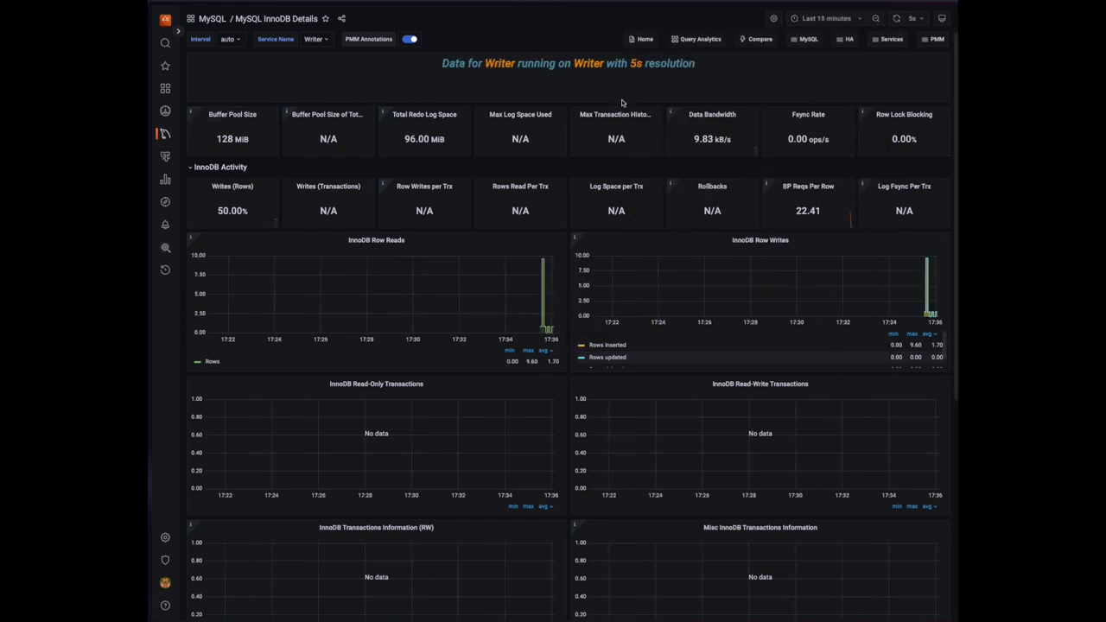
Expand the InnoDB Disk IO and IO Objects sections, then switch back to Omnistrate's connectivity page
{"action": "scroll", "coordinate": [340, 173], "scroll_direction": "down", "scroll_amount": 5}
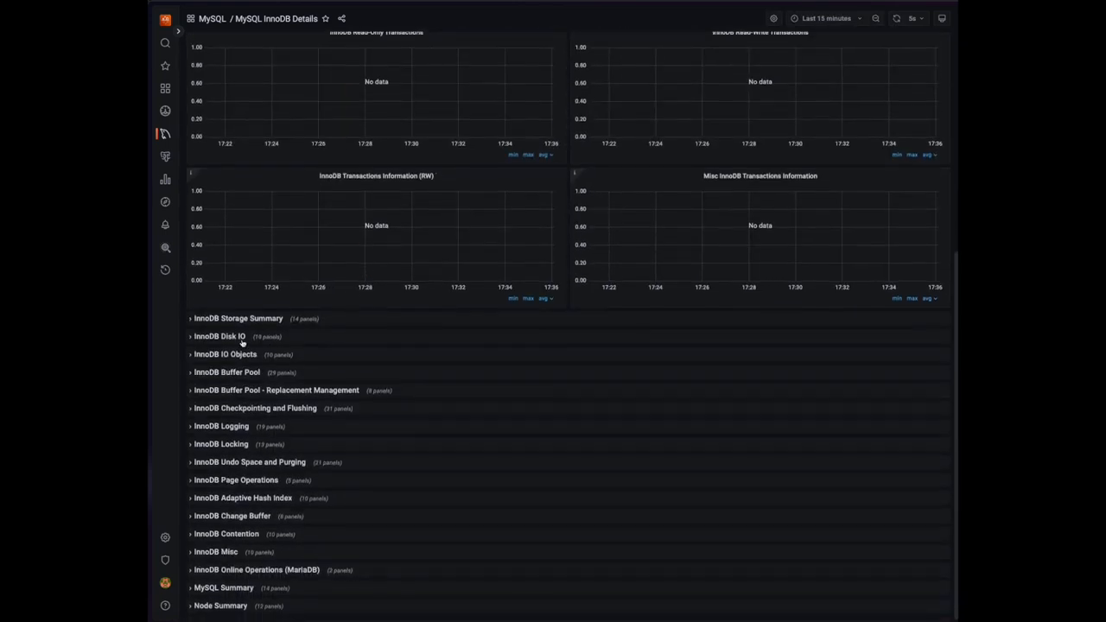
{"action": "left_click", "coordinate": [220, 336]}
{"action": "scroll", "coordinate": [415, 362], "scroll_direction": "down", "scroll_amount": 1}
{"action": "scroll", "coordinate": [604, 373], "scroll_direction": "down", "scroll_amount": 5}
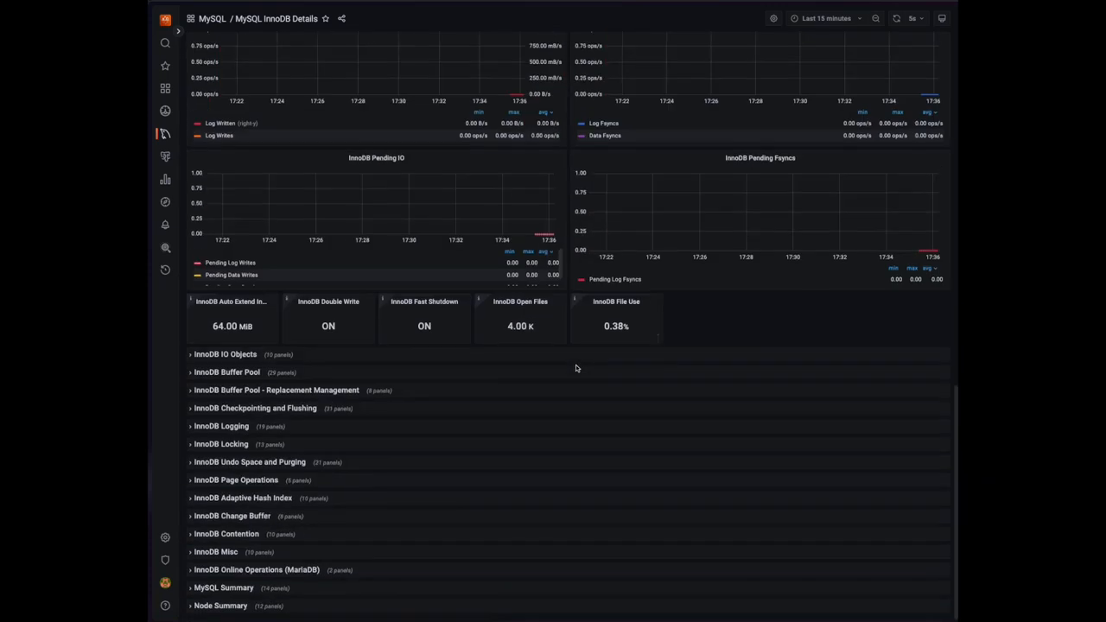
{"action": "left_click", "coordinate": [229, 362]}
{"action": "scroll", "coordinate": [231, 351], "scroll_direction": "down", "scroll_amount": 1}
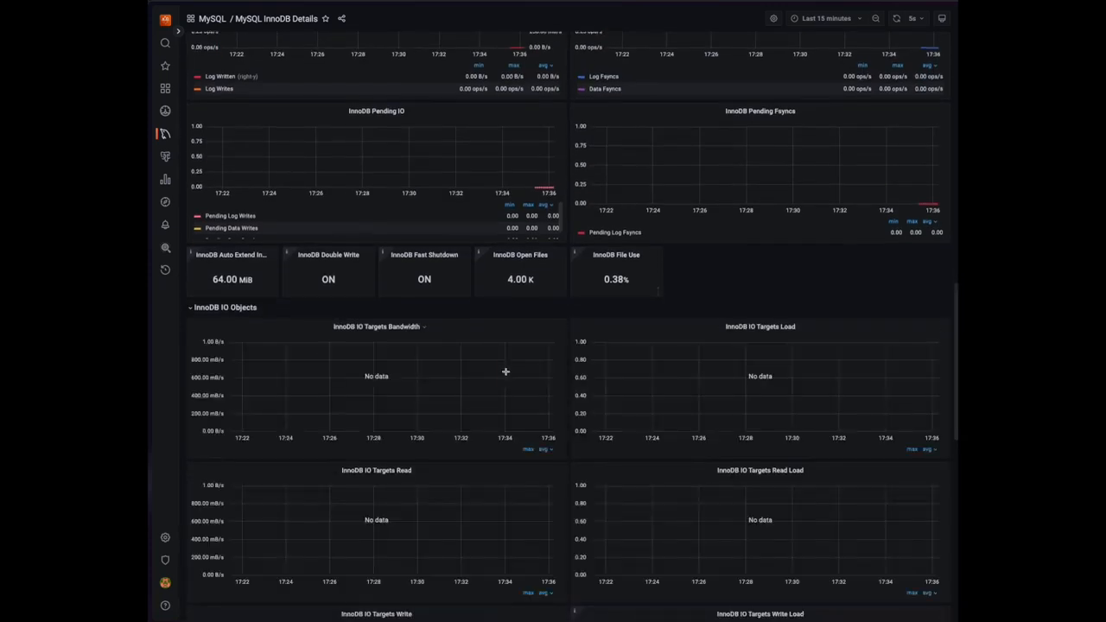
{"action": "key", "text": "super+s"}
{"action": "left_click", "coordinate": [179, 195]}
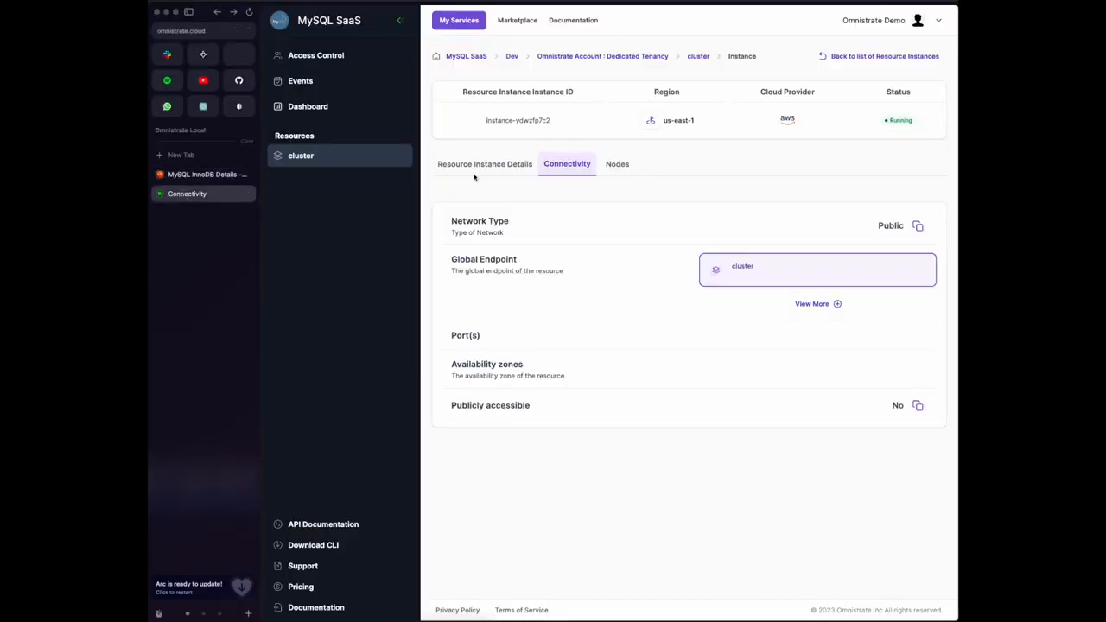
Select the running us-east-1 AWS instance, open Modify, and select the read replica count of 1
{"action": "left_click", "coordinate": [591, 56]}
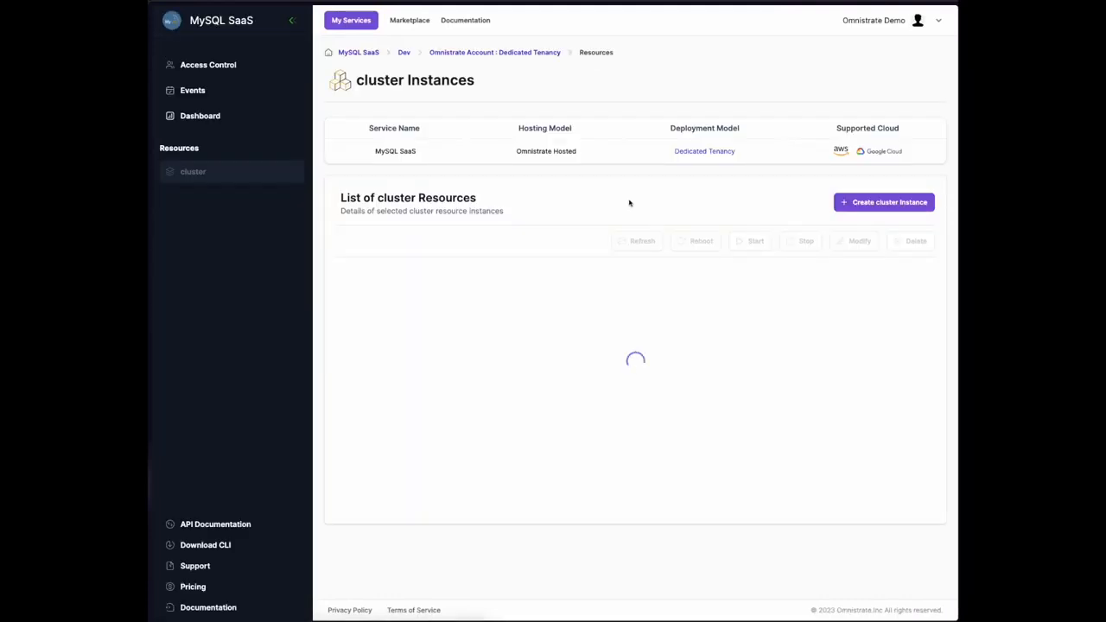
{"action": "left_click", "coordinate": [348, 322]}
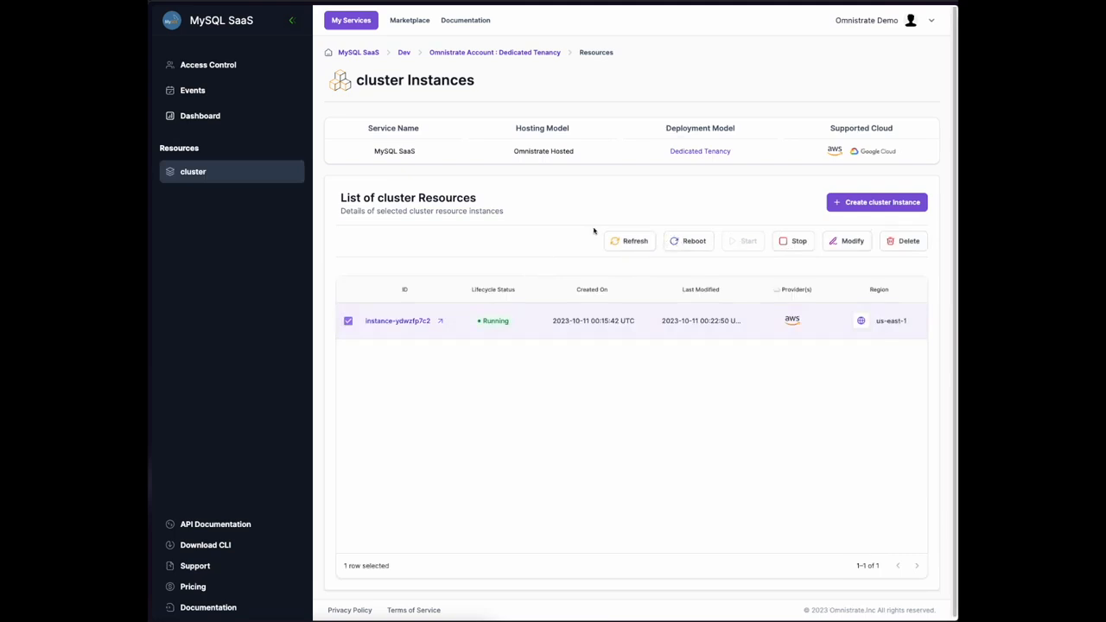
{"action": "left_click", "coordinate": [846, 244]}
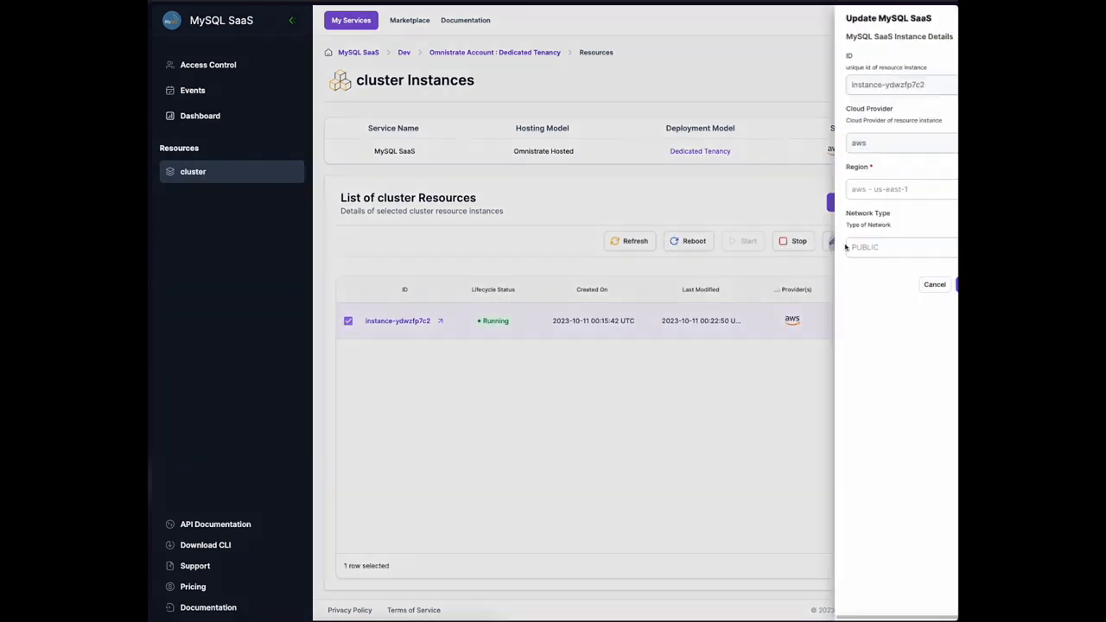
{"action": "left_click", "coordinate": [751, 391]}
{"action": "double_click", "coordinate": [752, 392]}
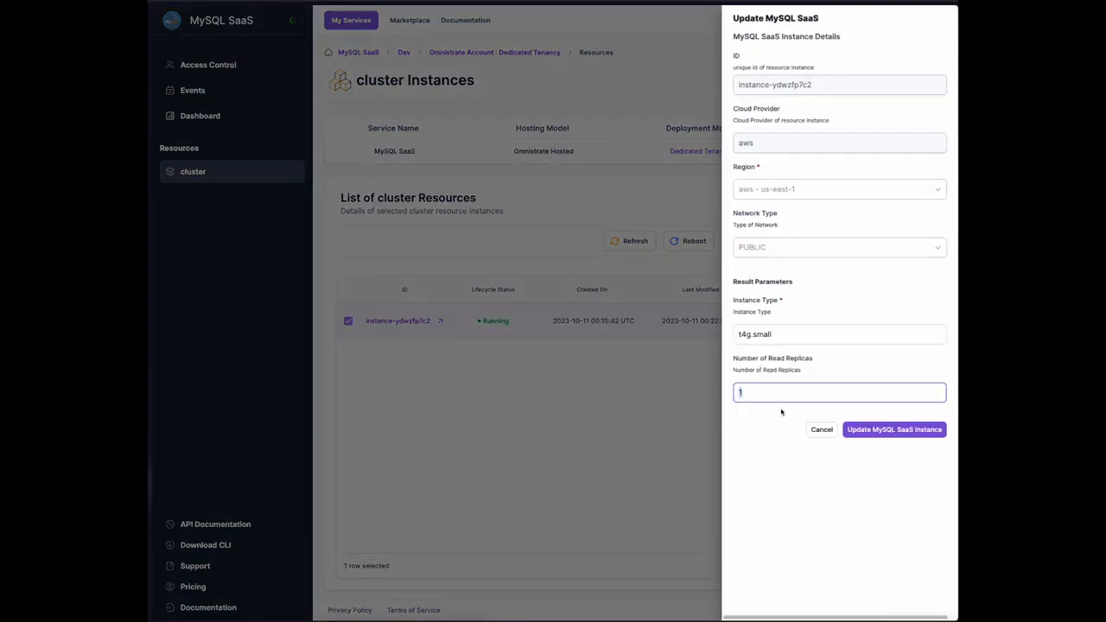